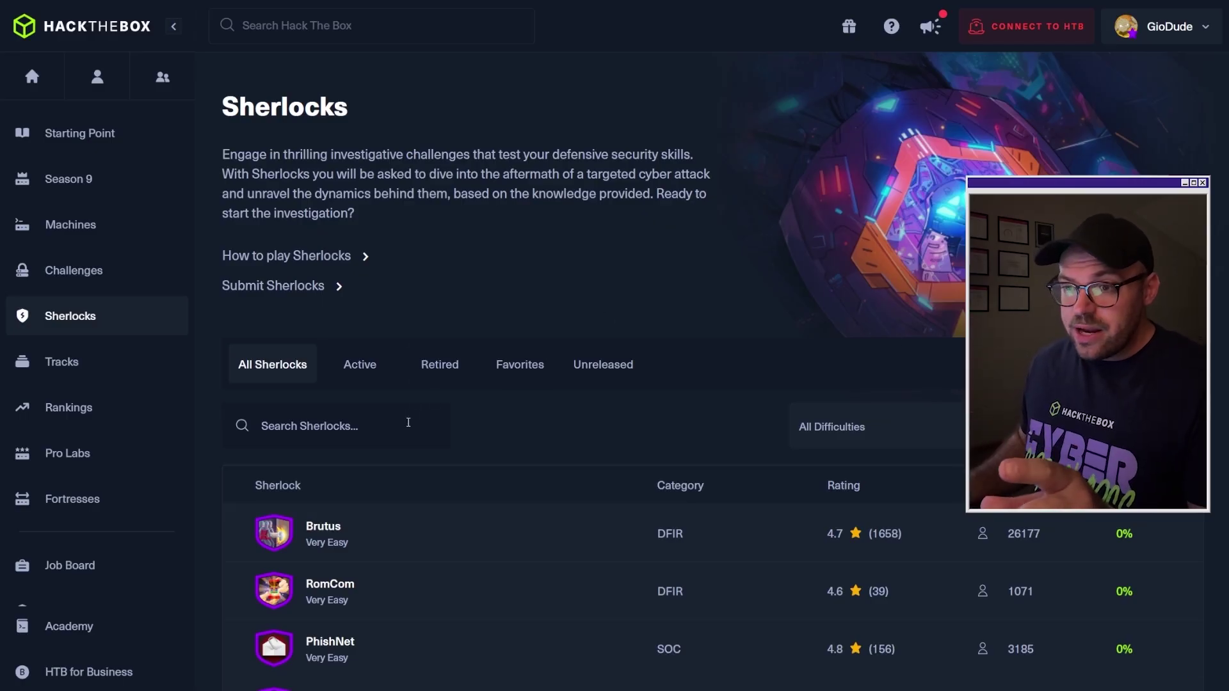
Search the Sherlocks for 'cam', open Campfire-1 and download its campfire-1.zip evidence archive
click(408, 423)
text(campfire)
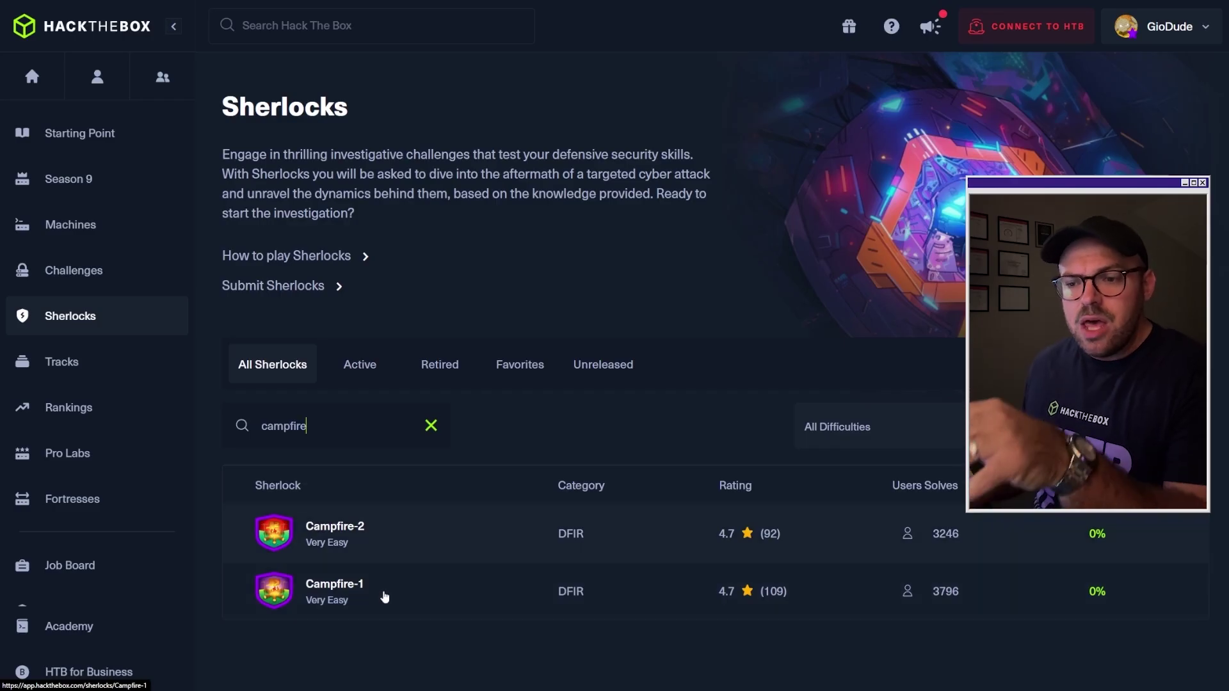
click(386, 594)
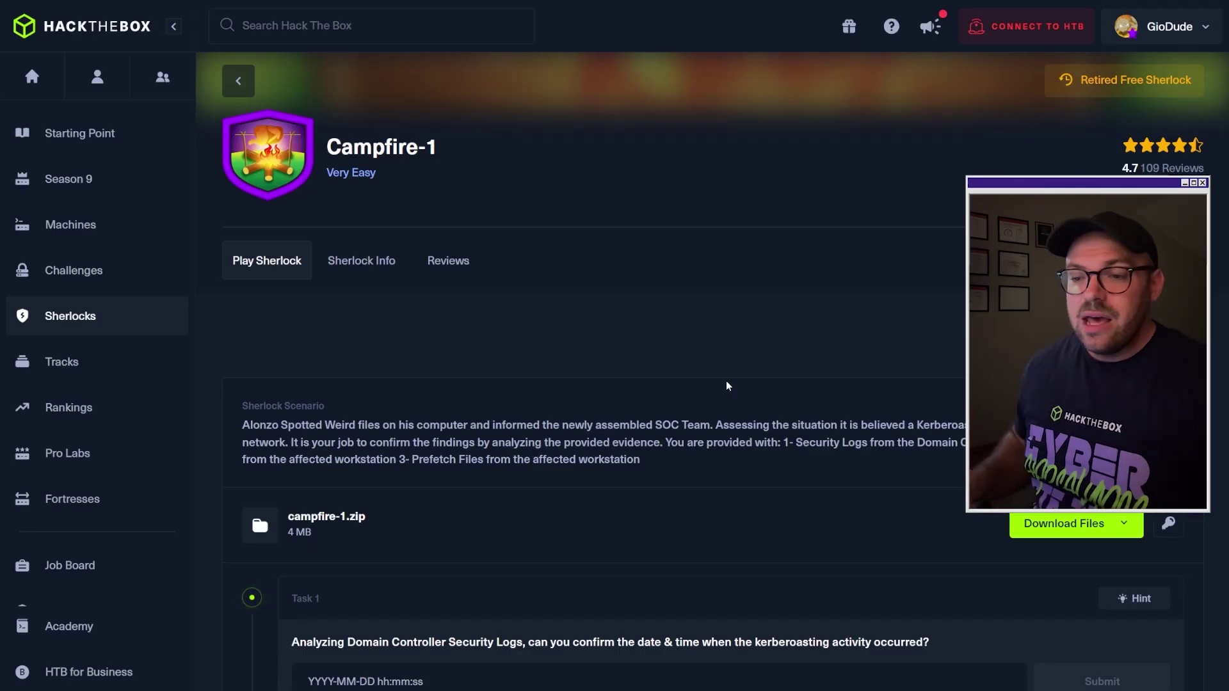
scroll(727, 386, down, 8)
scroll(727, 388, up, 5)
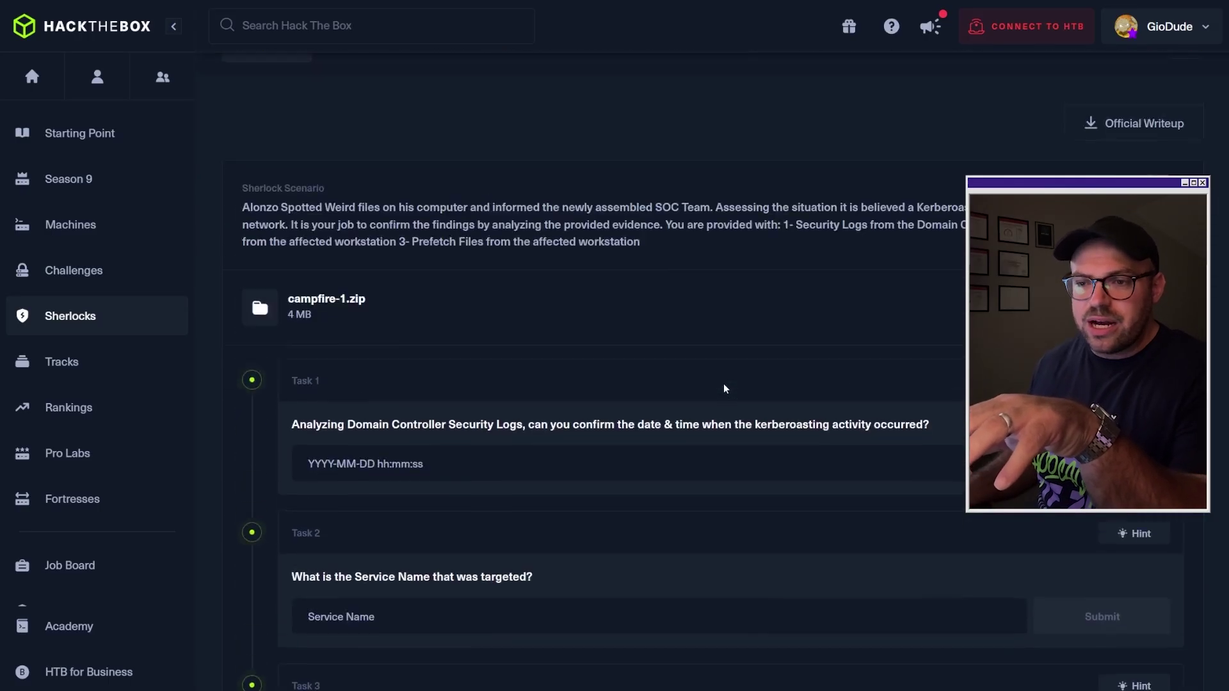
scroll(726, 388, up, 3)
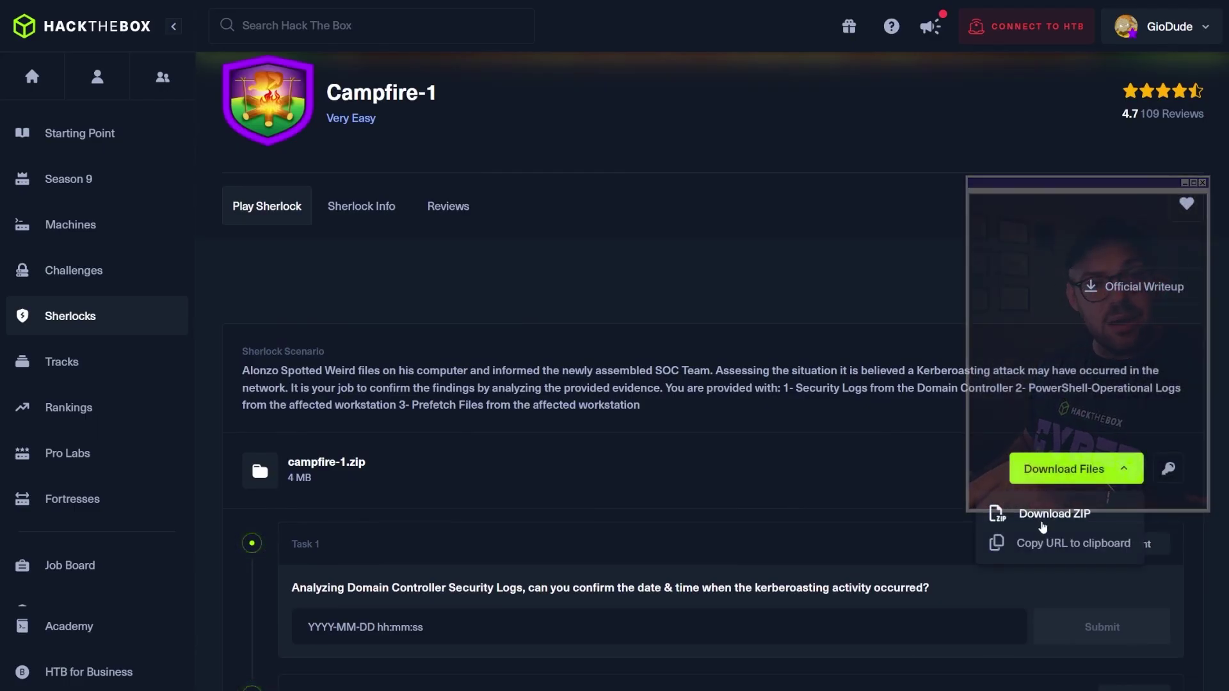
click(1168, 469)
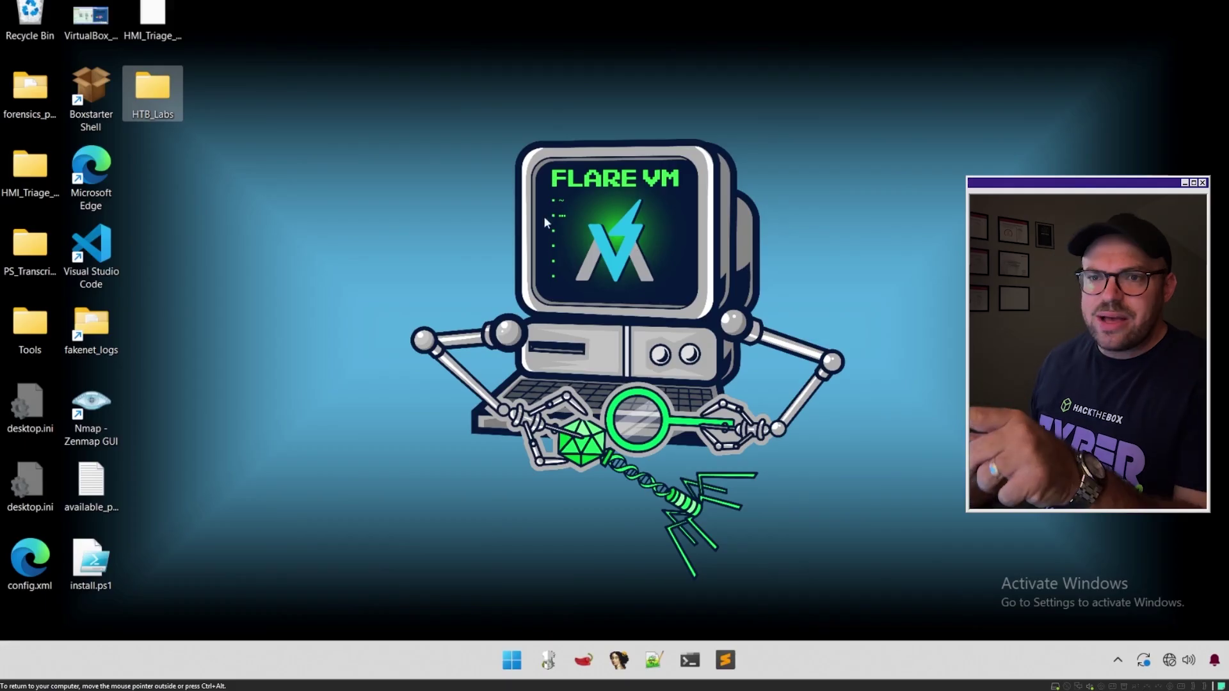
Open the HTB_Labs desktop folder, then launch Event Viewer as administrator from Start search
double_click(153, 94)
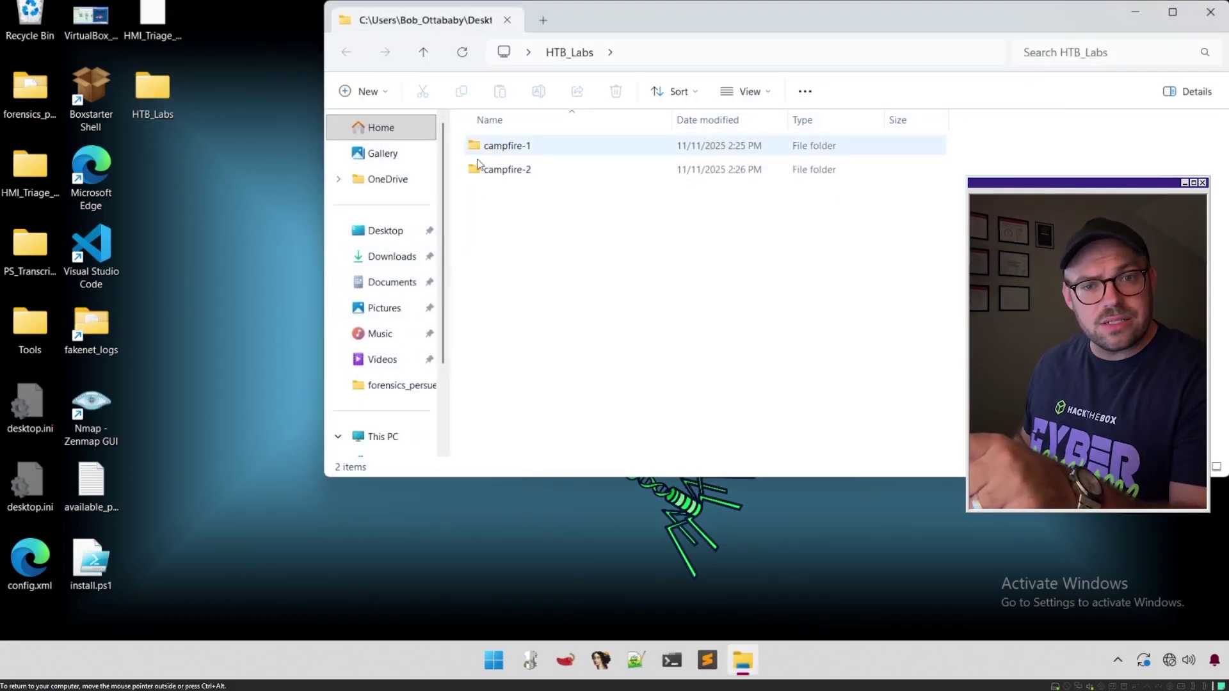
click(495, 668)
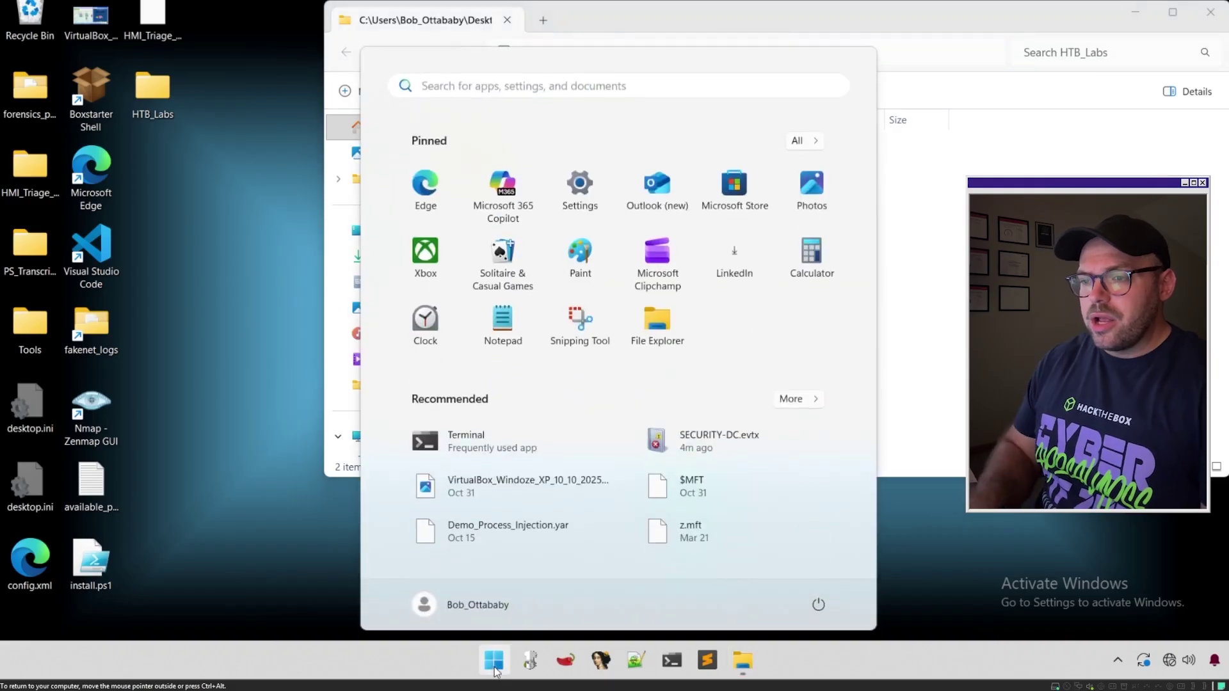
text(wind)
key(BackSpace)
key(BackSpace)
key(BackSpace)
key(BackSpace)
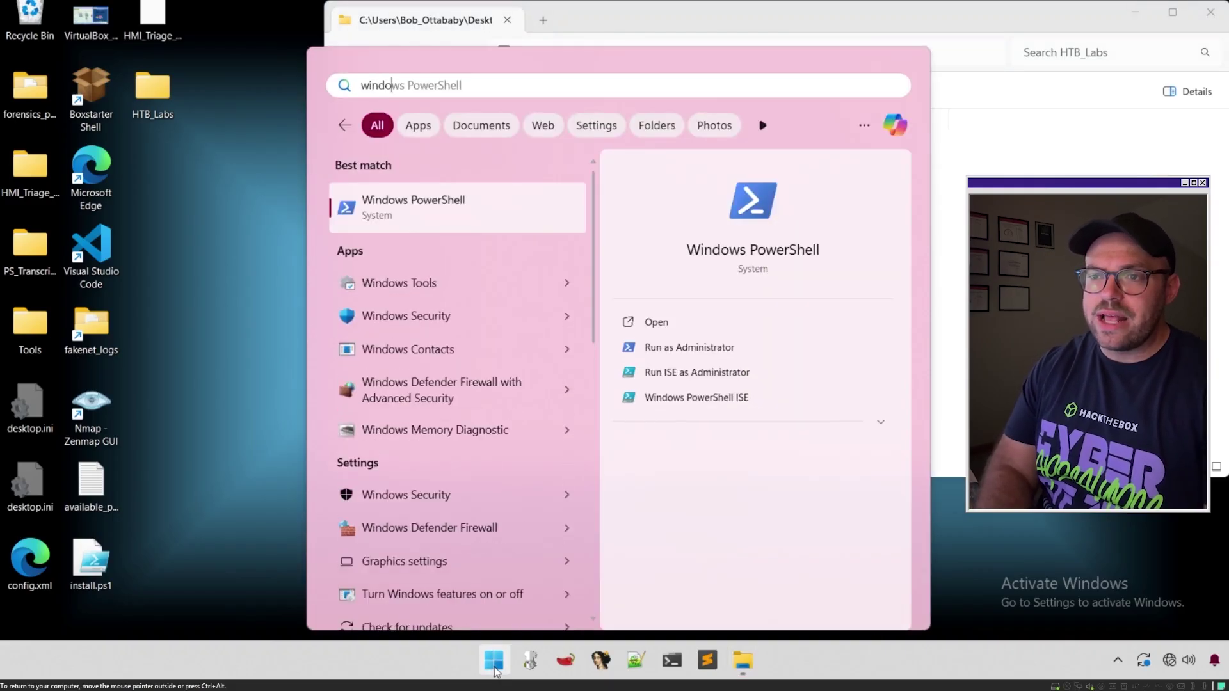
text(eve)
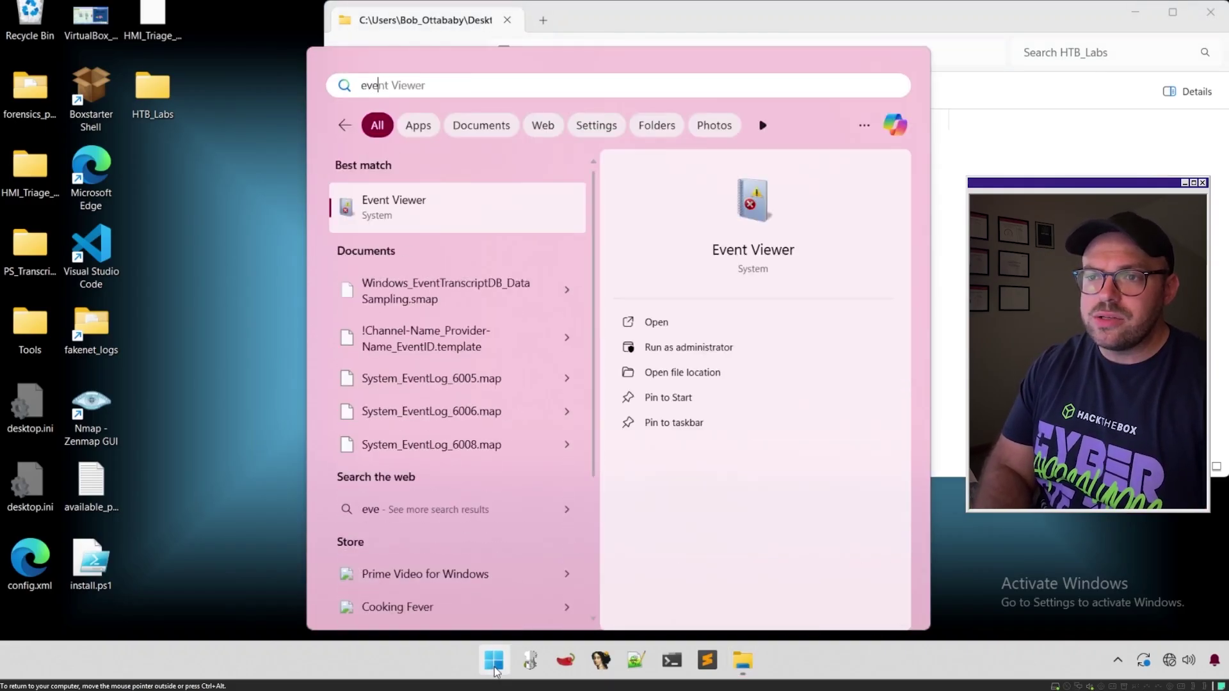
click(708, 347)
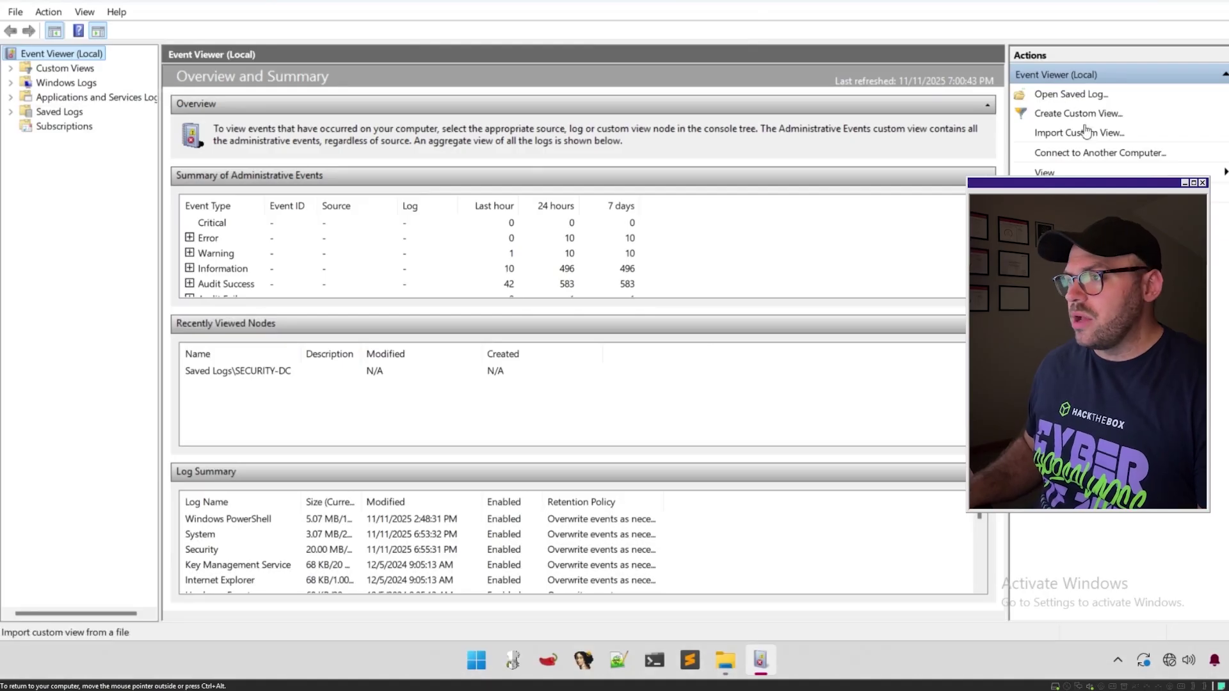
Open Saved Log and browse to Desktop > HTB_Labs > campfire-1 > Triage > Domain Controller
click(1075, 98)
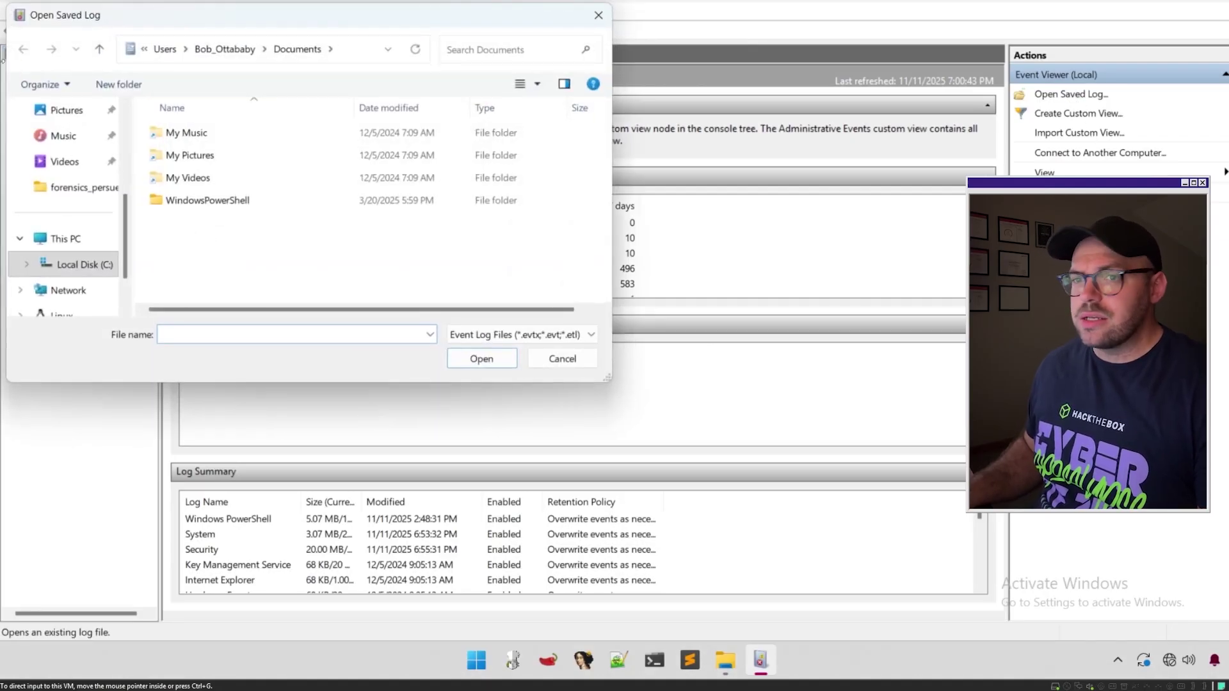
click(66, 265)
scroll(72, 261, up, 3)
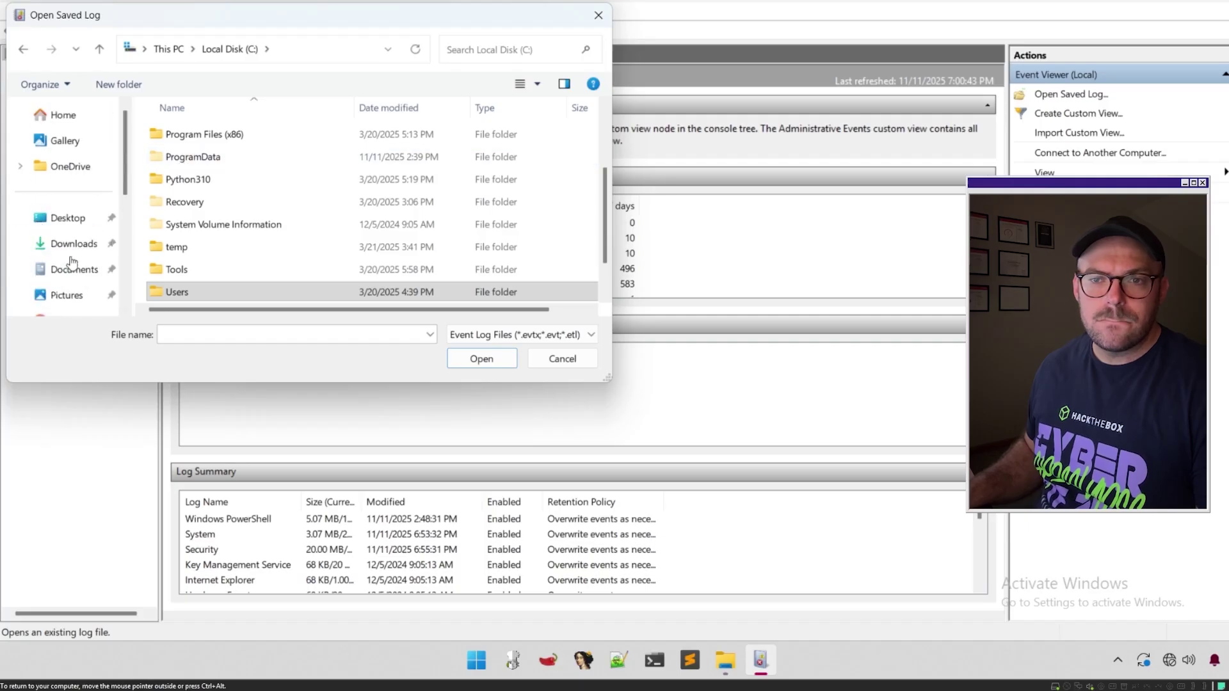
click(67, 218)
click(198, 182)
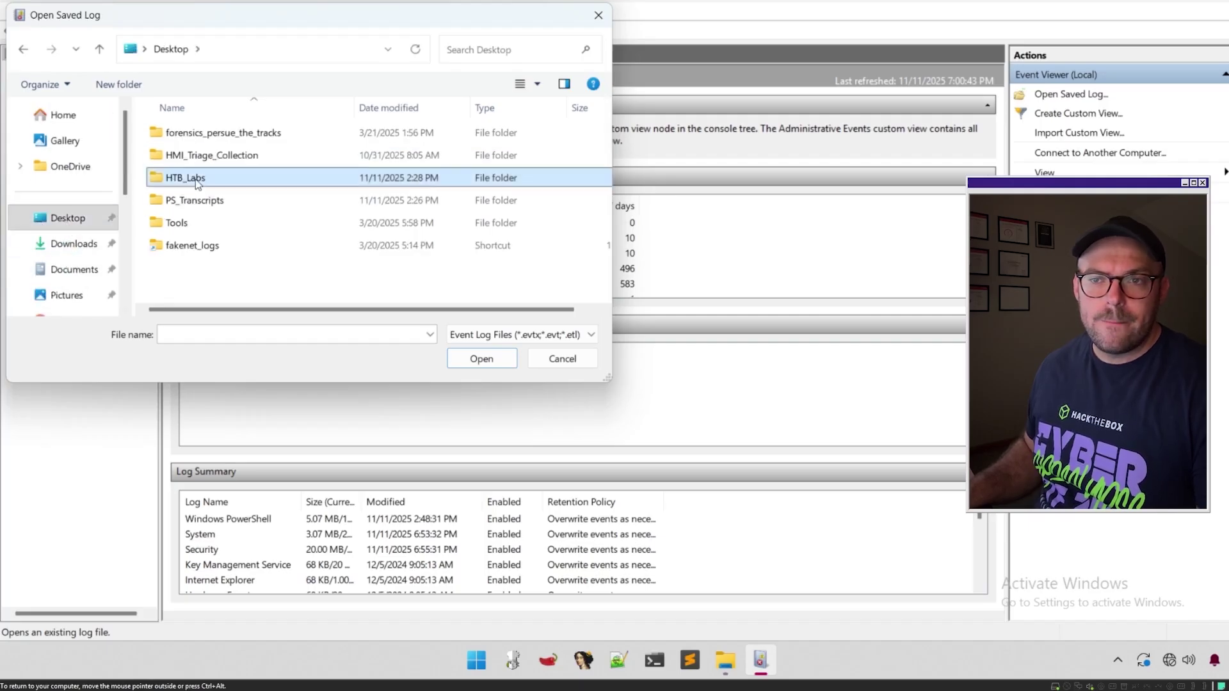
double_click(196, 184)
double_click(189, 134)
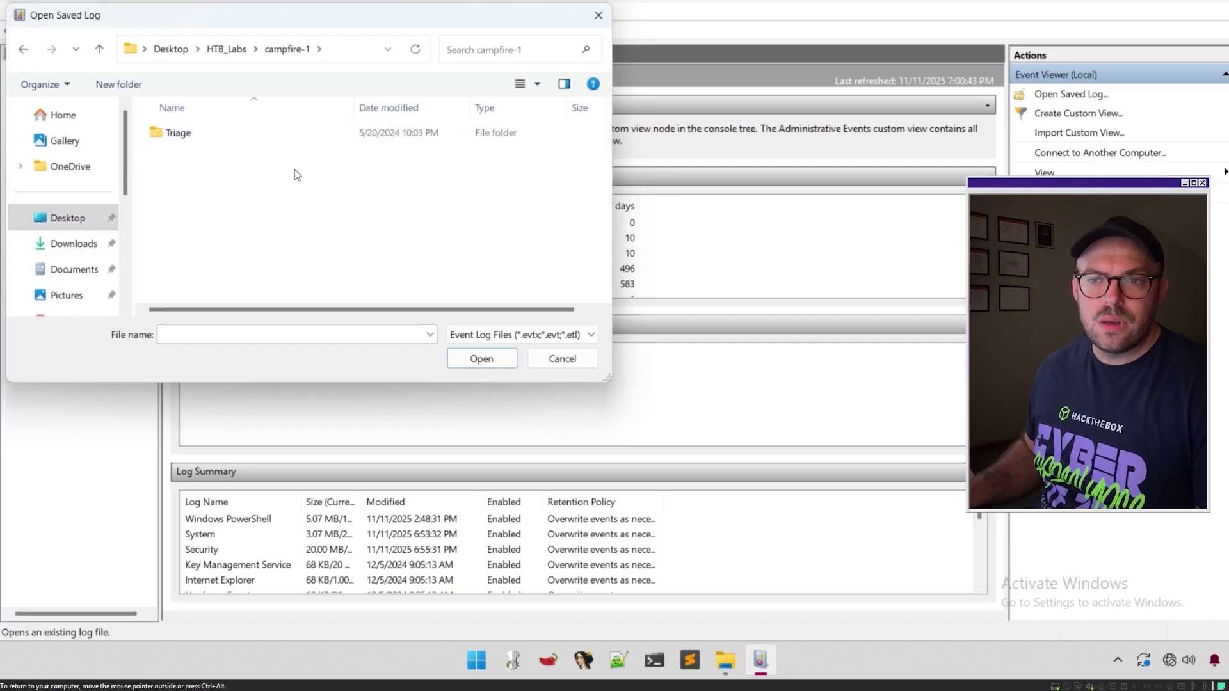
double_click(176, 133)
mouse_move(224, 140)
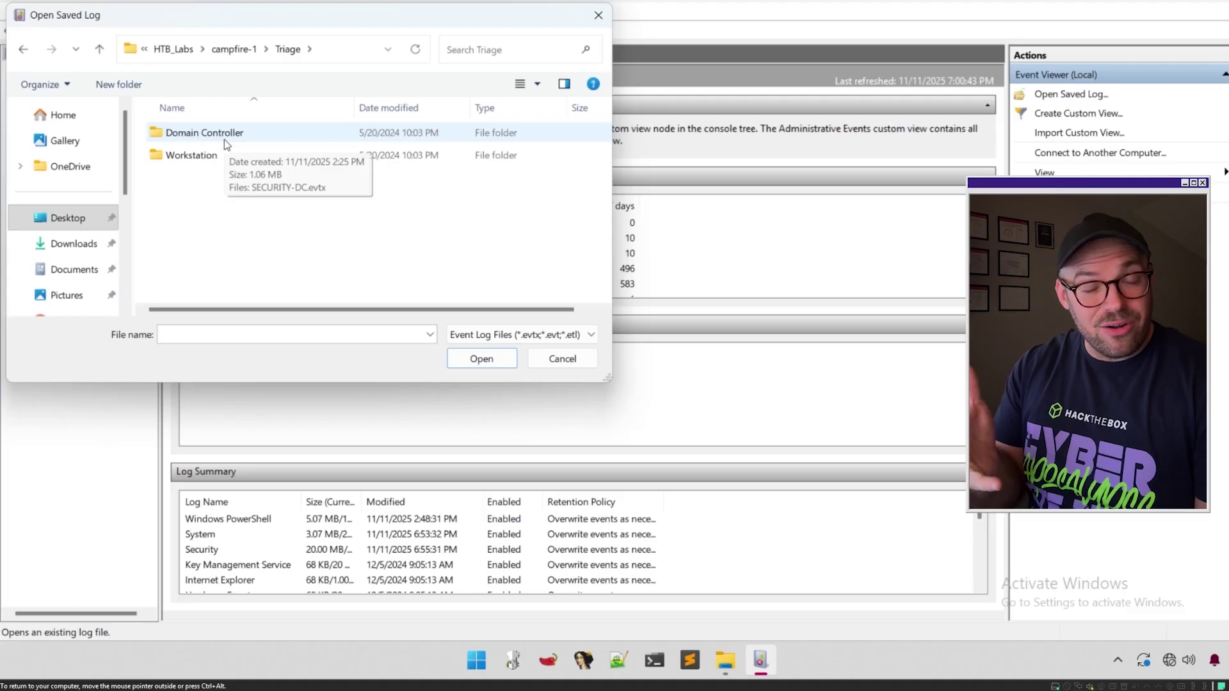
double_click(224, 134)
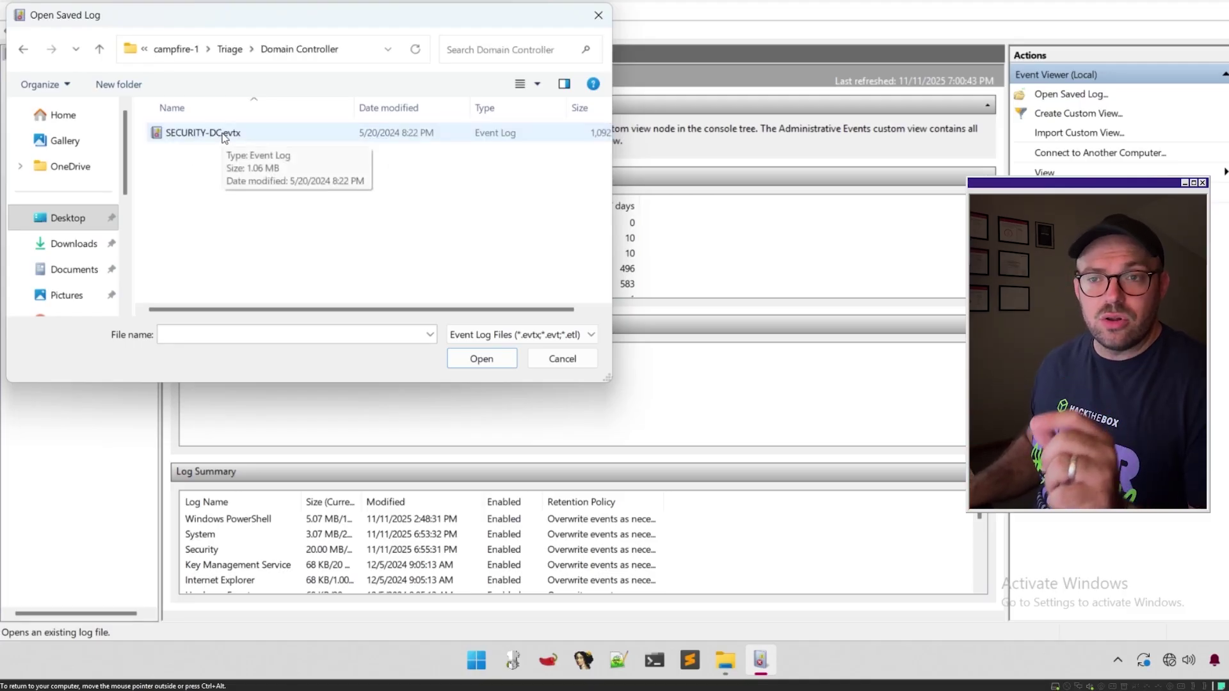
Open SECURITY-DC.evtx under the name SECURITY-DC, replacing the existing saved log
click(224, 135)
click(481, 360)
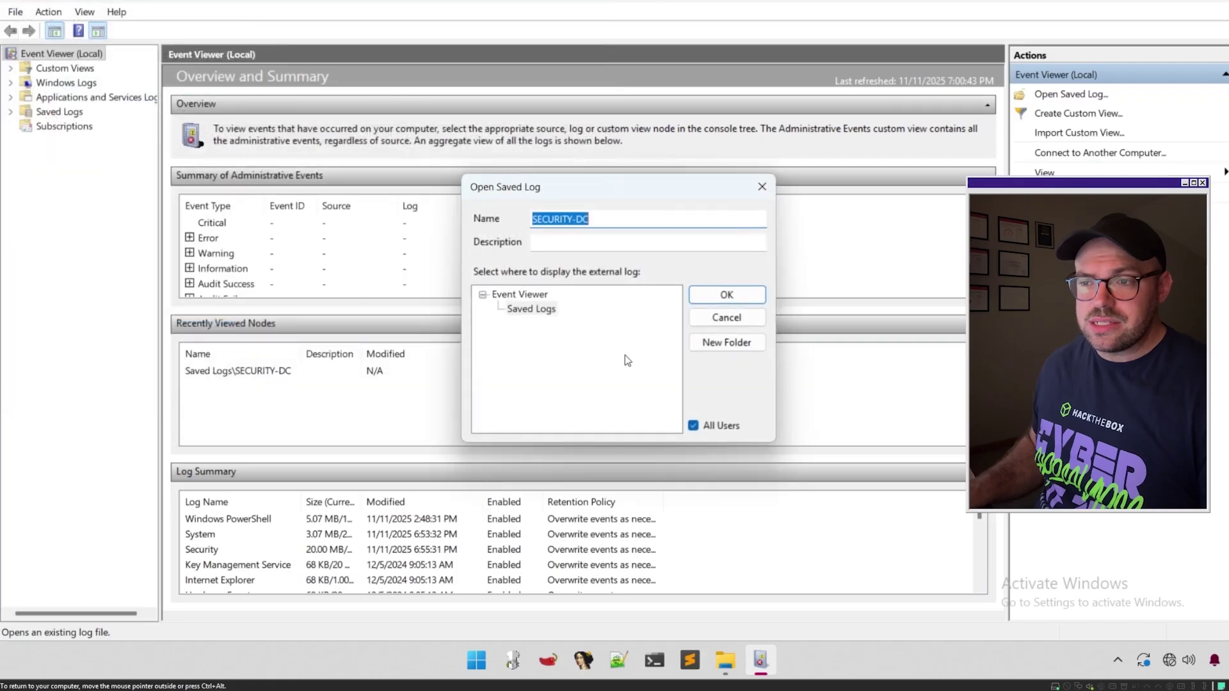
click(736, 298)
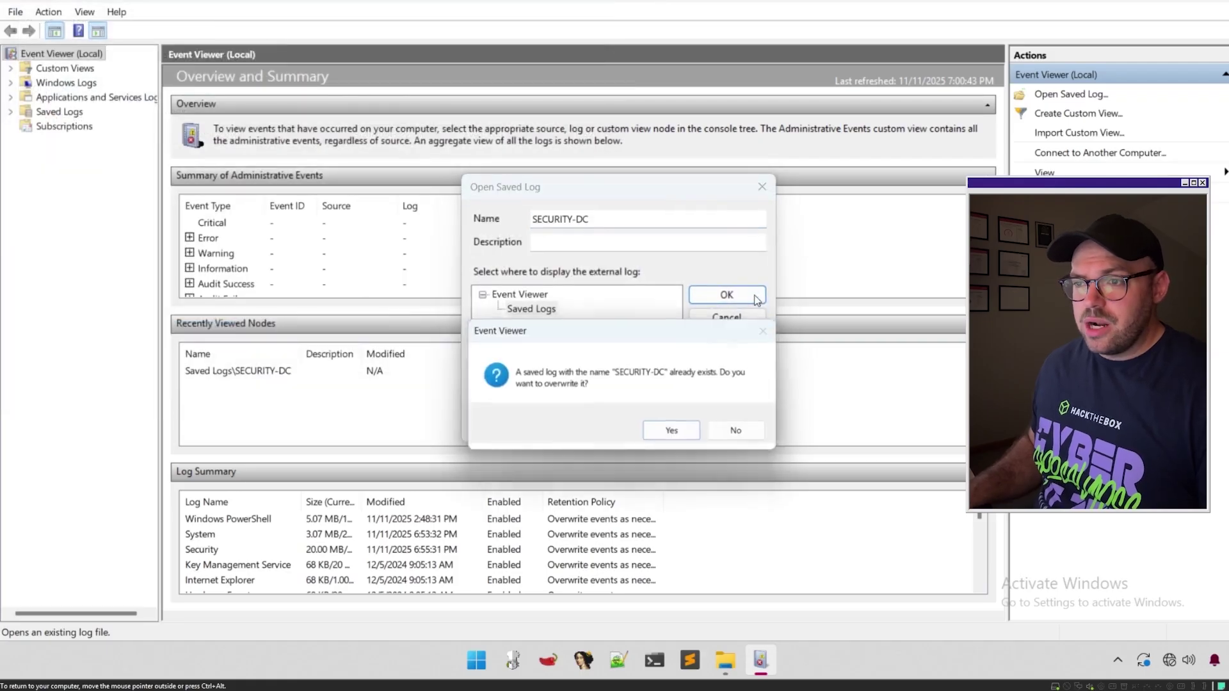
click(690, 440)
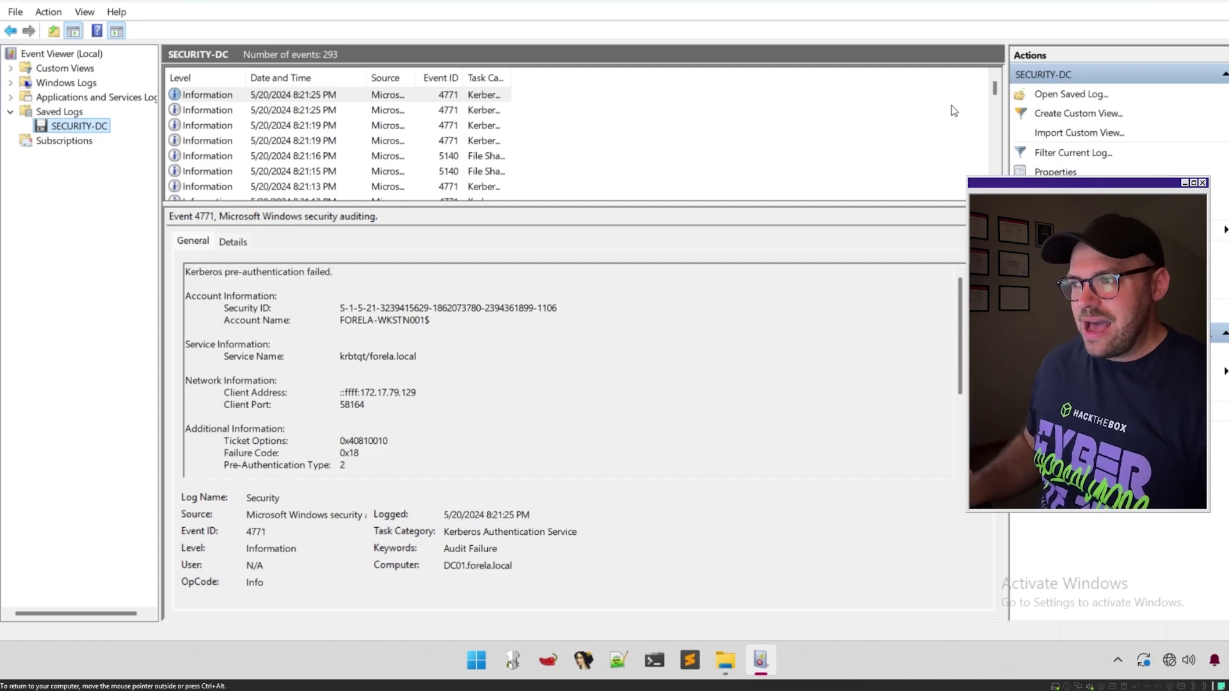
Filter the SECURITY-DC log to event ID 4769 and enlarge the event list
click(1097, 157)
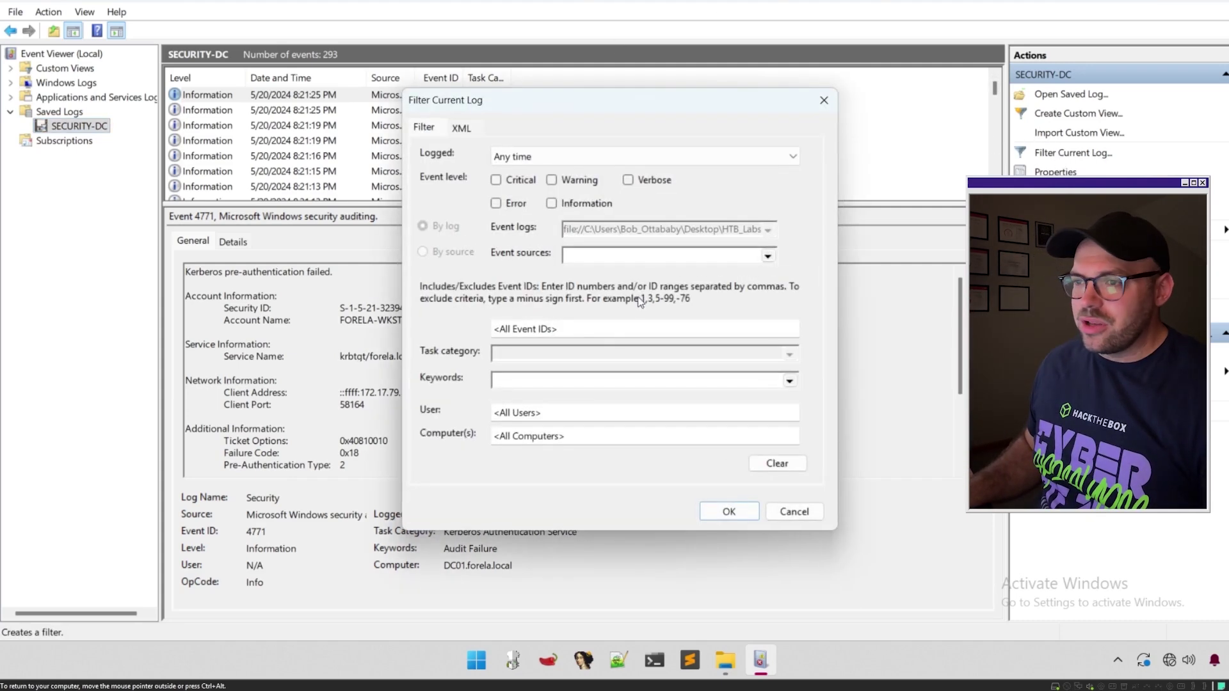
click(602, 330)
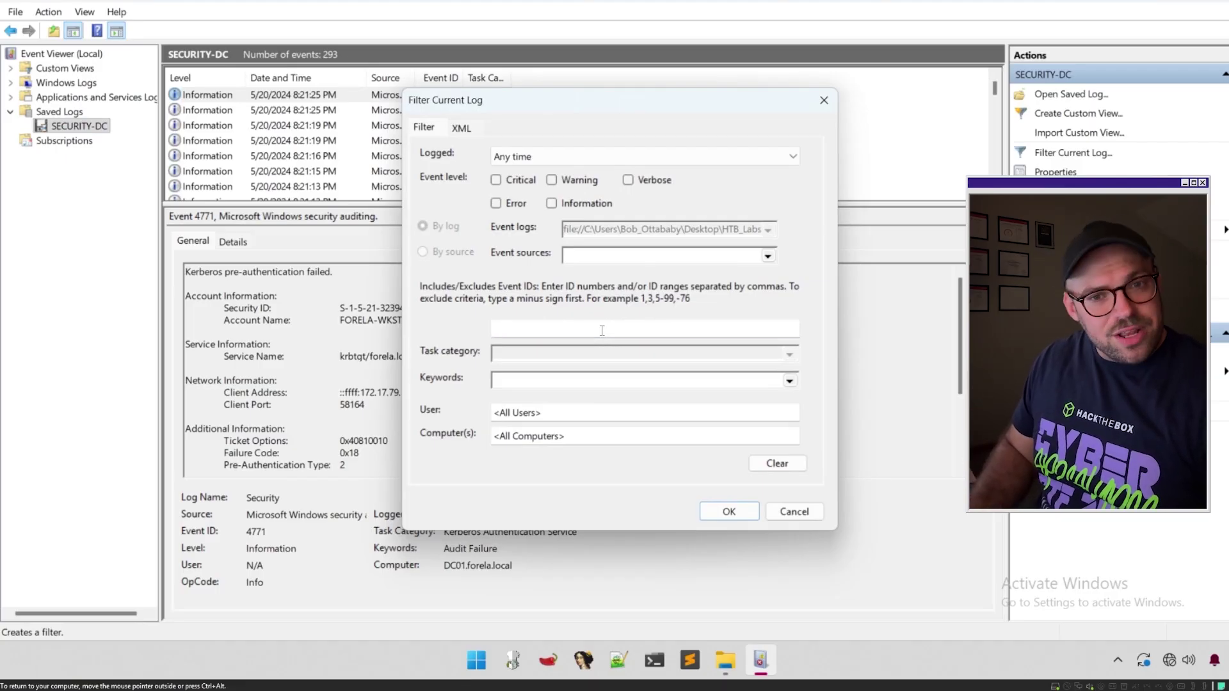
key(Return)
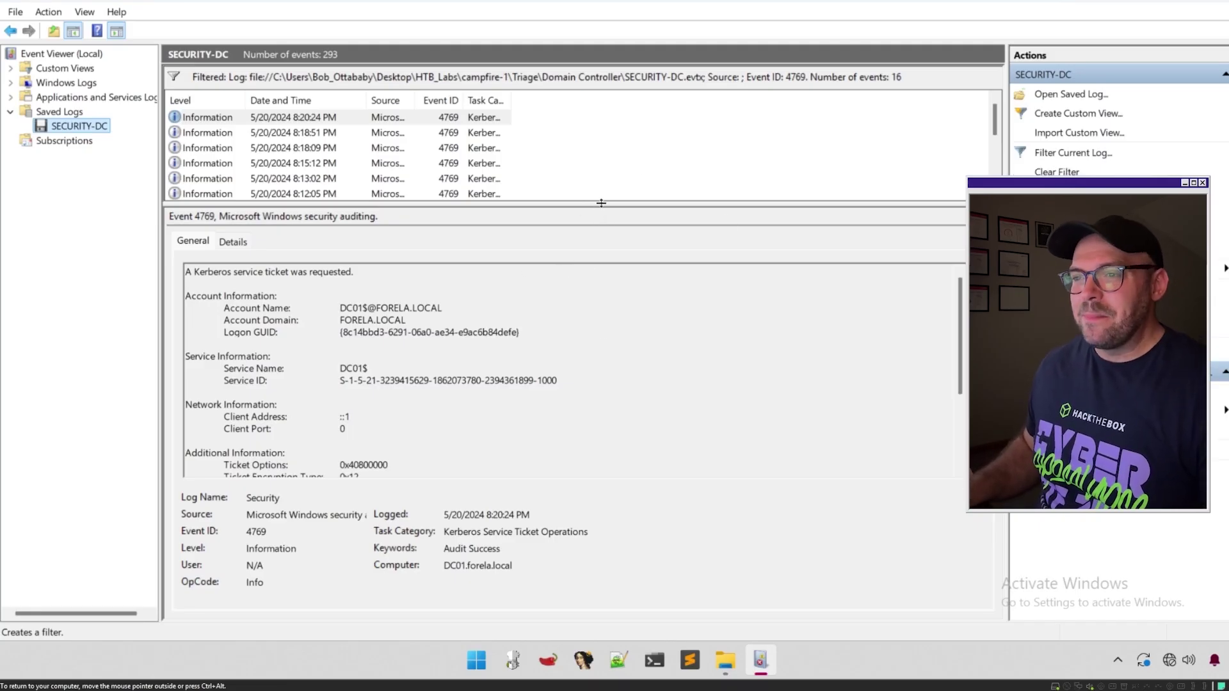
drag(601, 203, 604, 359)
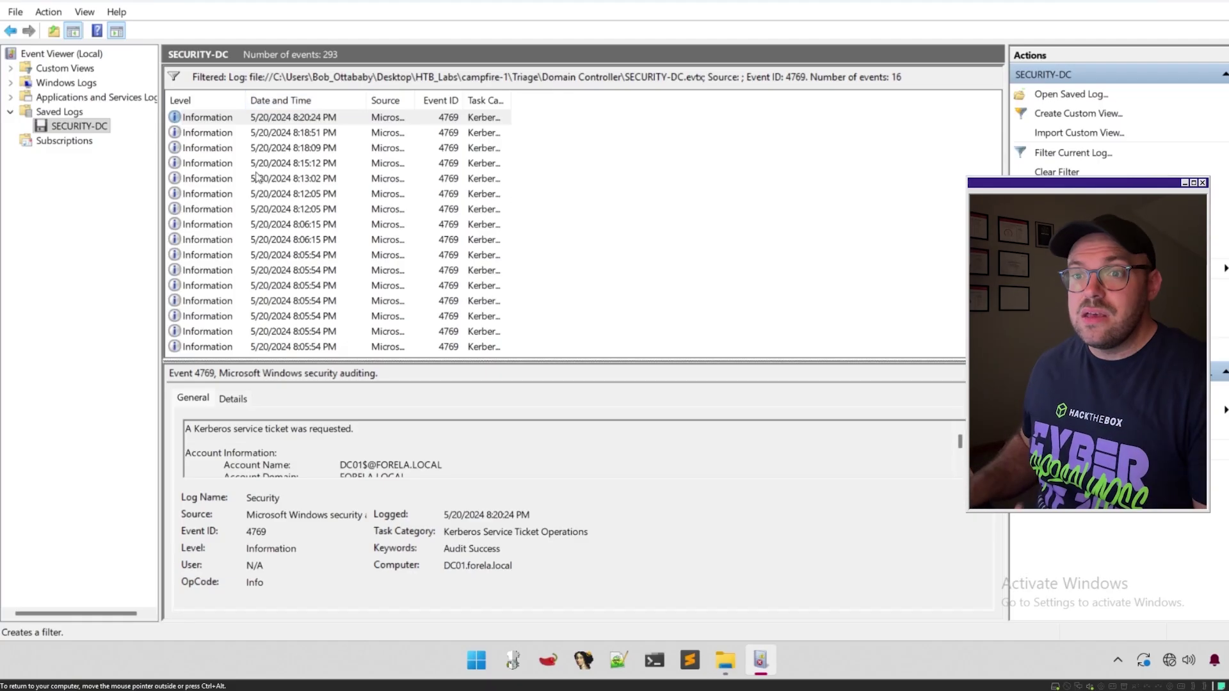
Inspect the 8:06:15 PM ticket request with a larger details pane
click(265, 242)
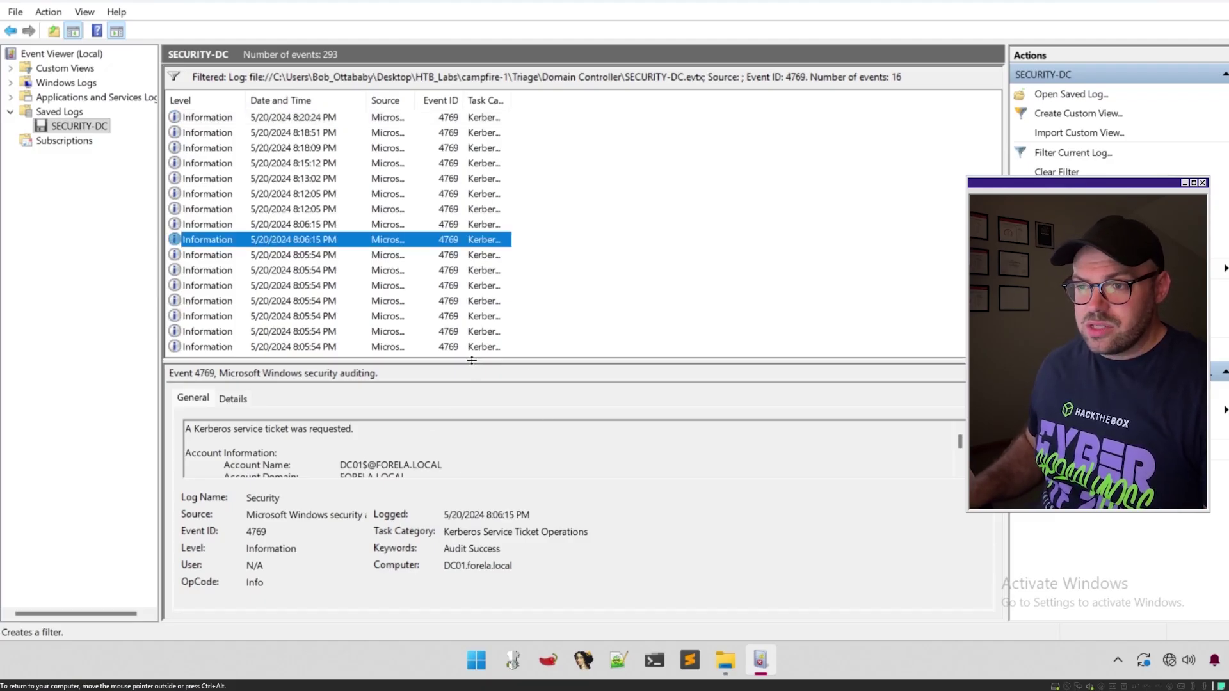
drag(472, 360, 472, 286)
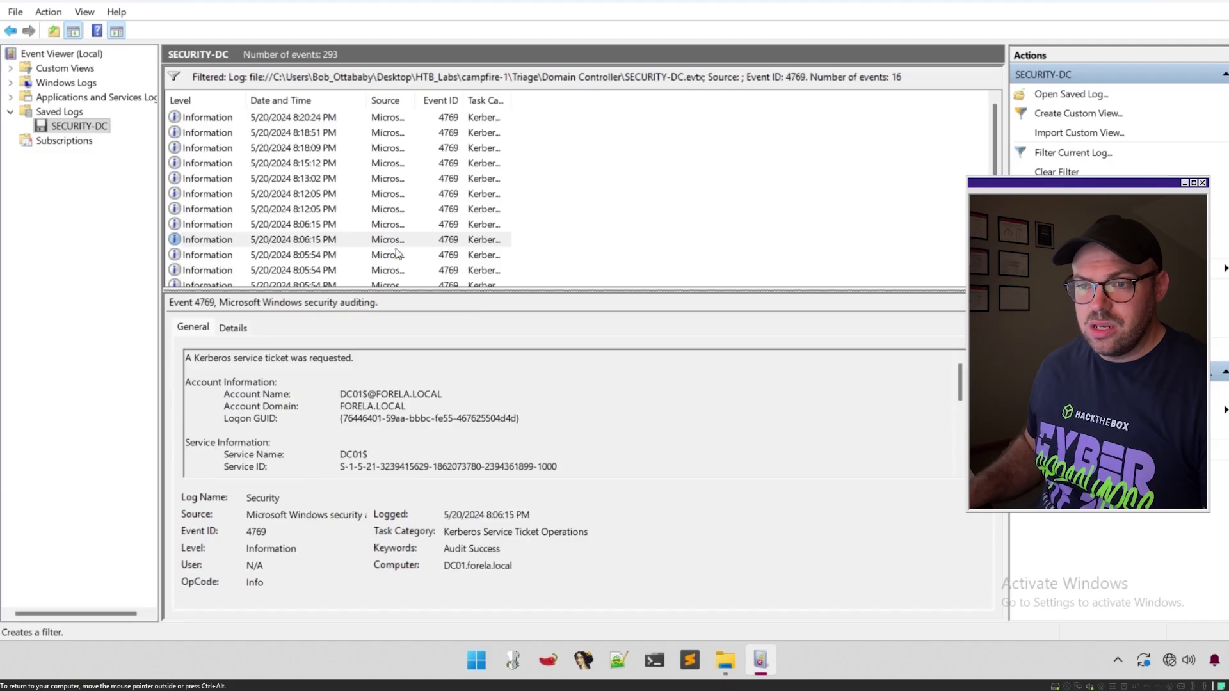
scroll(419, 444, down, 6)
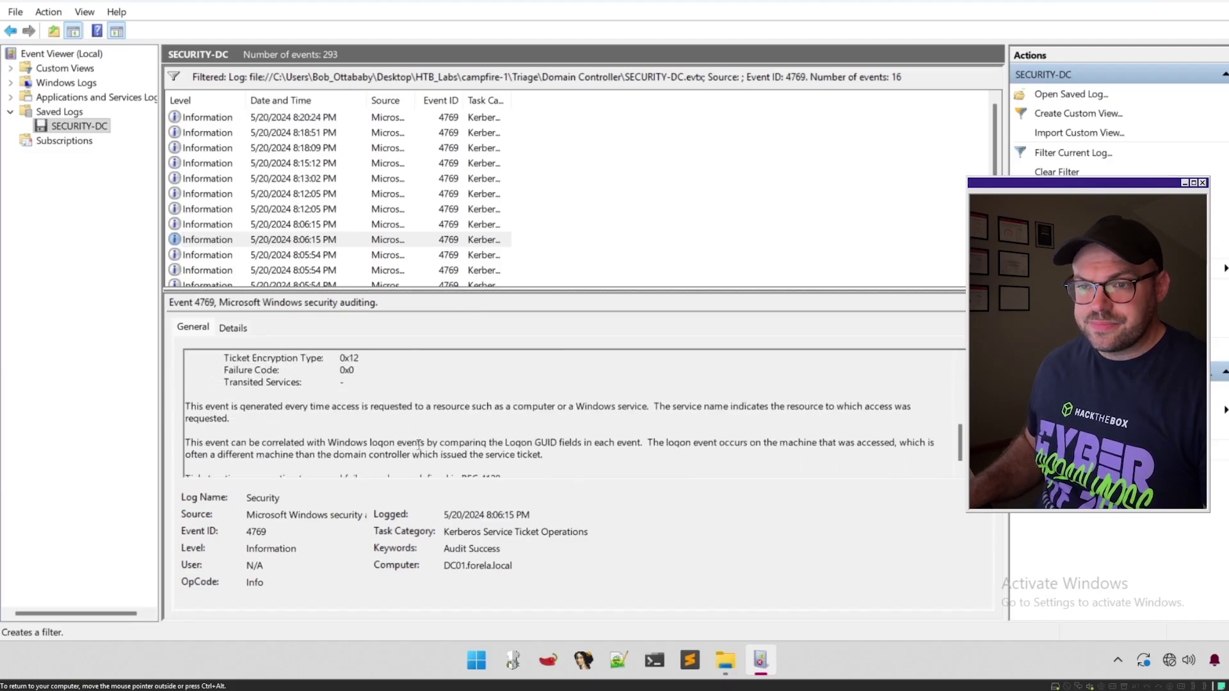
scroll(419, 443, up, 5)
Open the Event Properties of the 8:12:05 PM 4769 ticket request
click(325, 212)
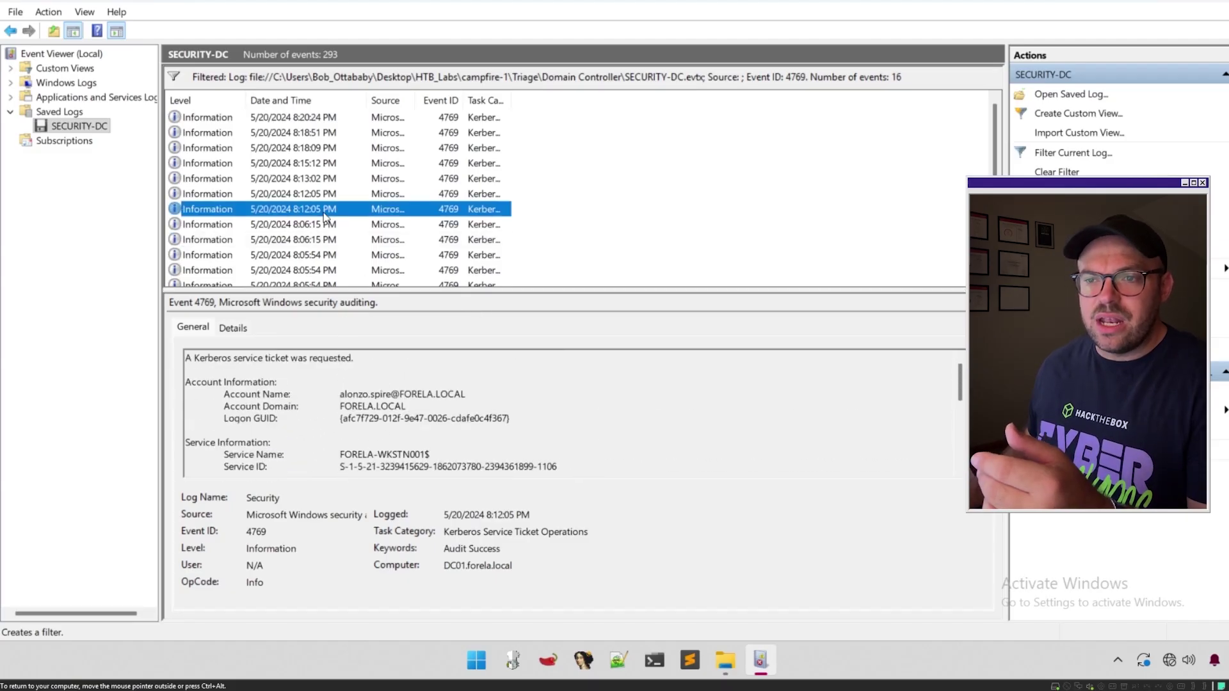
scroll(371, 371, down, 3)
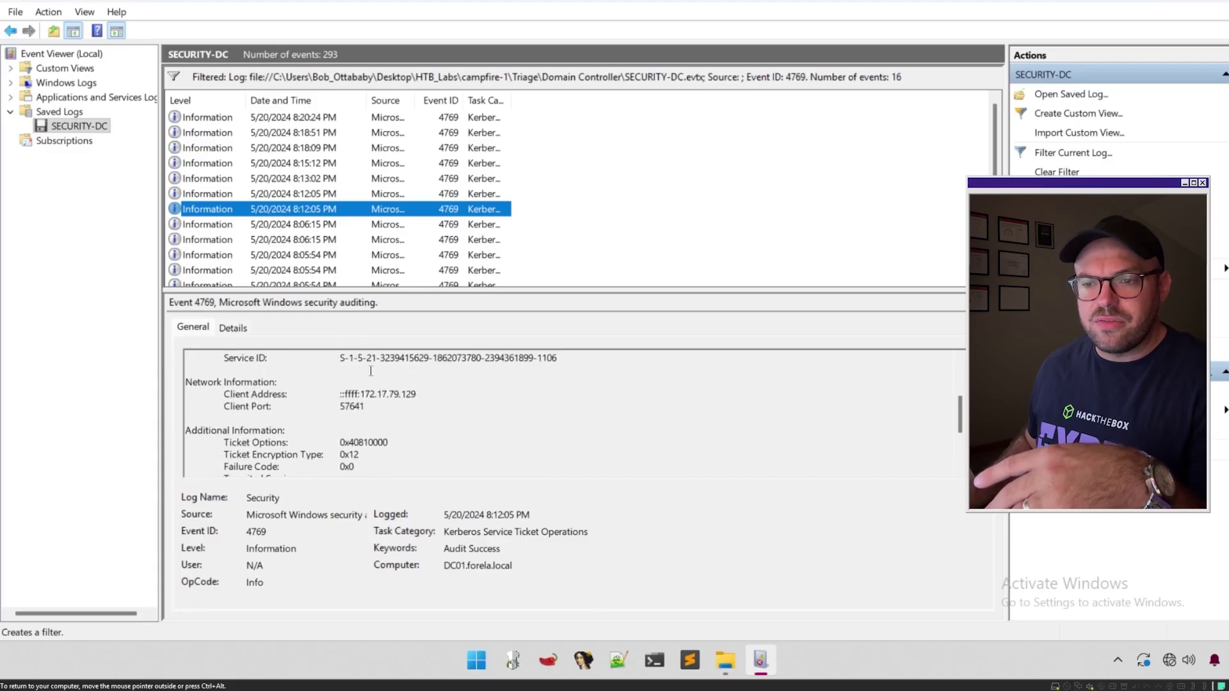
scroll(370, 404, down, 1)
click(256, 194)
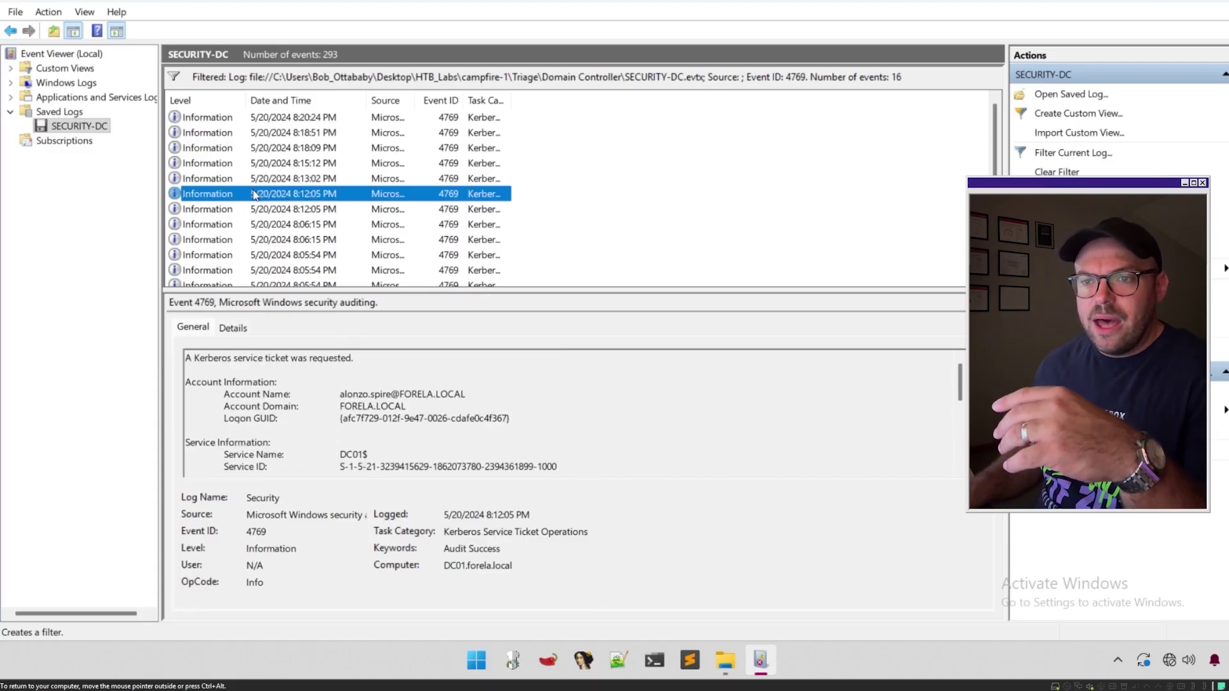
scroll(373, 384, down, 5)
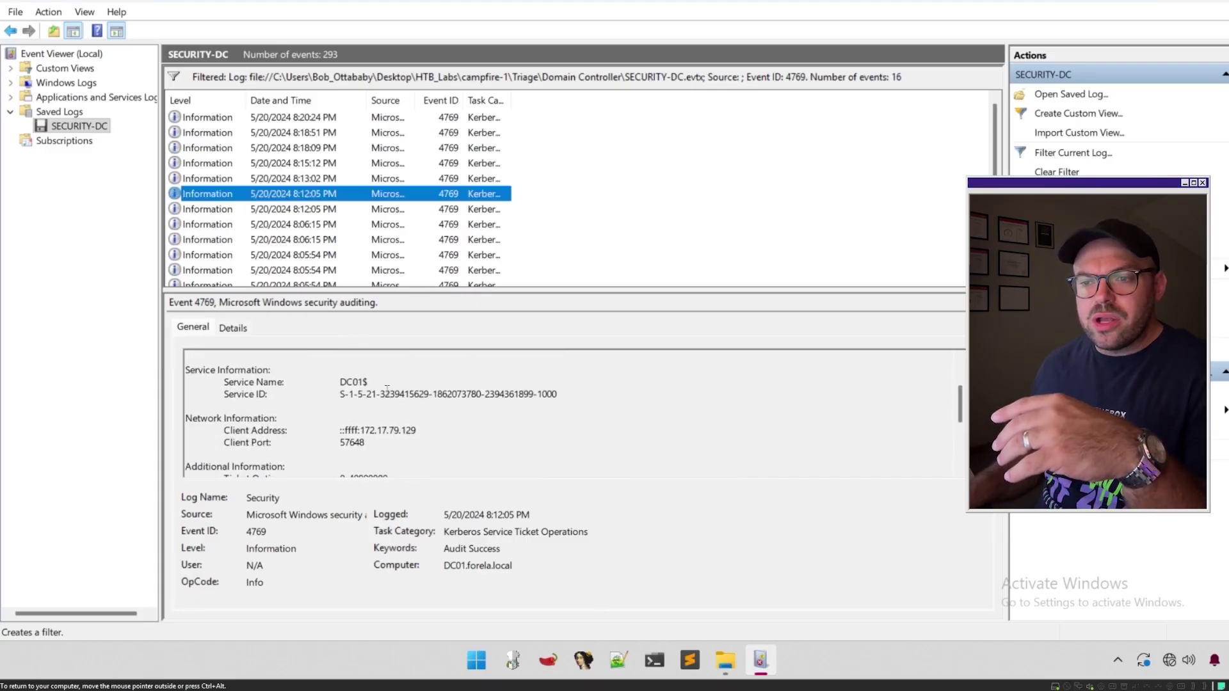
scroll(387, 390, down, 2)
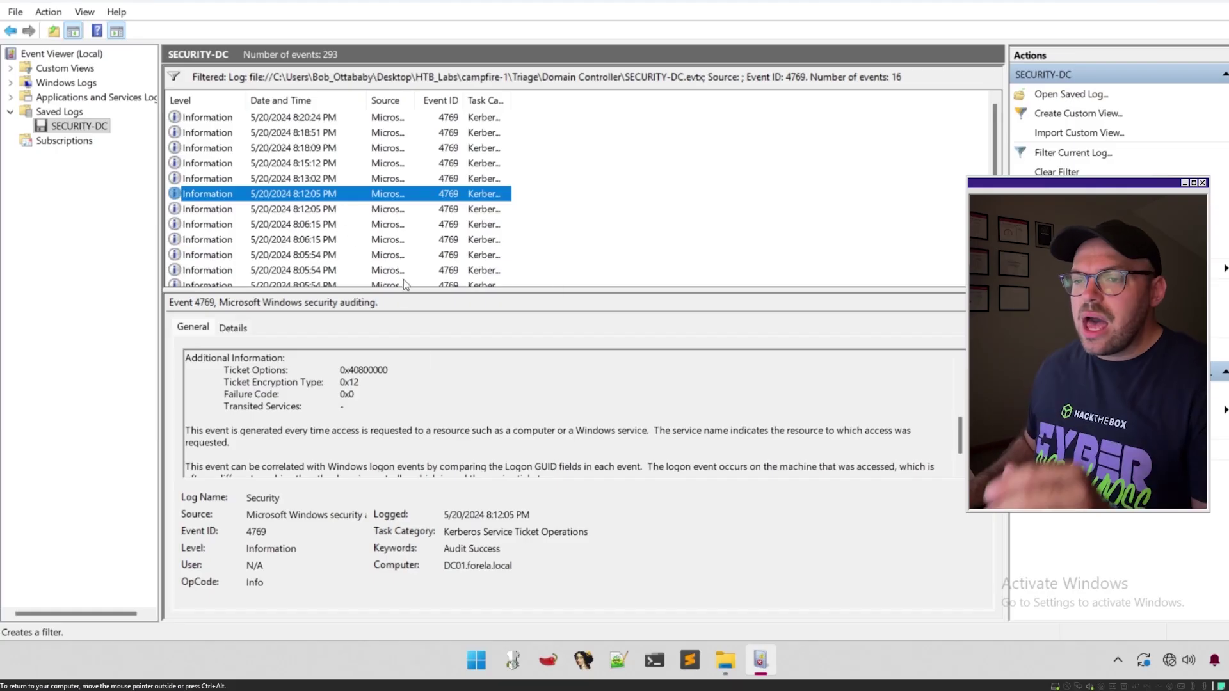
double_click(346, 194)
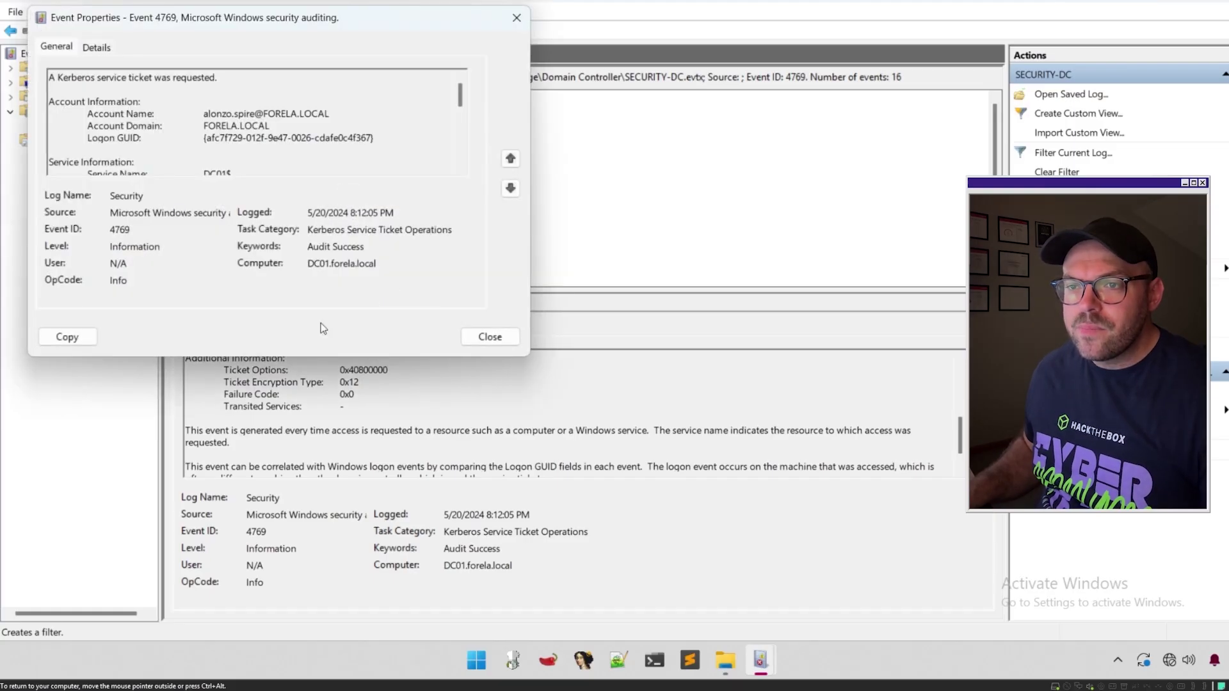
Enlarge Event Properties and highlight the service name, service ID and account name lines
drag(528, 355, 651, 606)
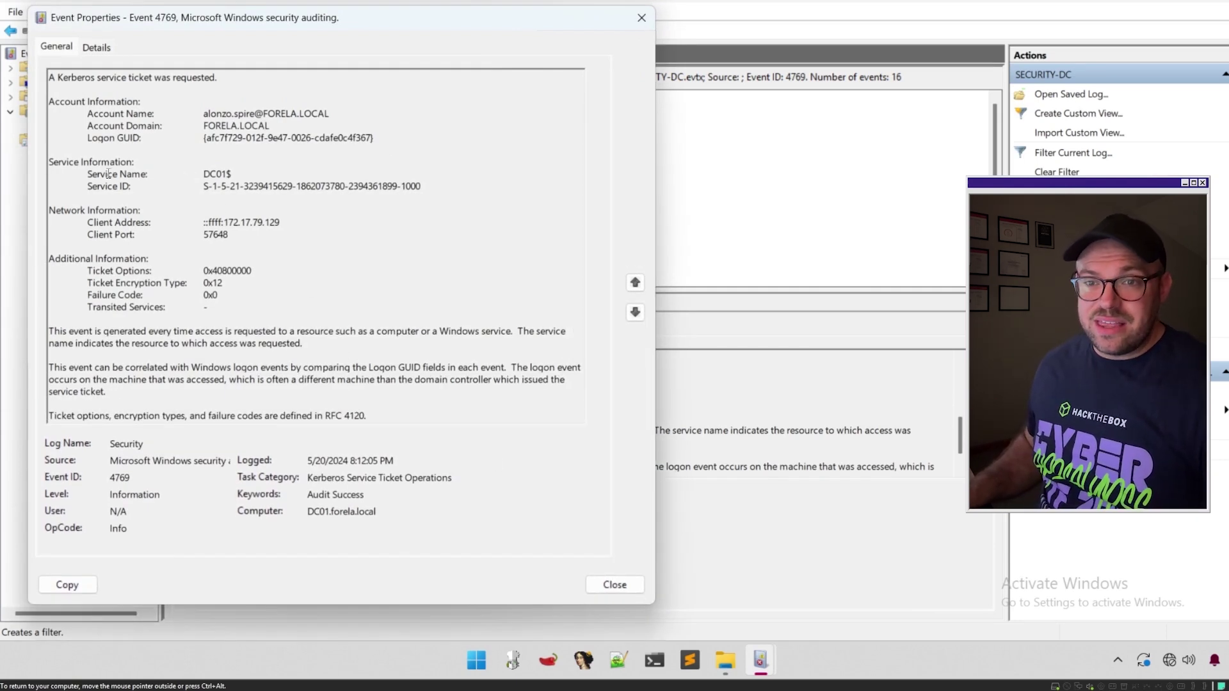
drag(111, 174, 219, 186)
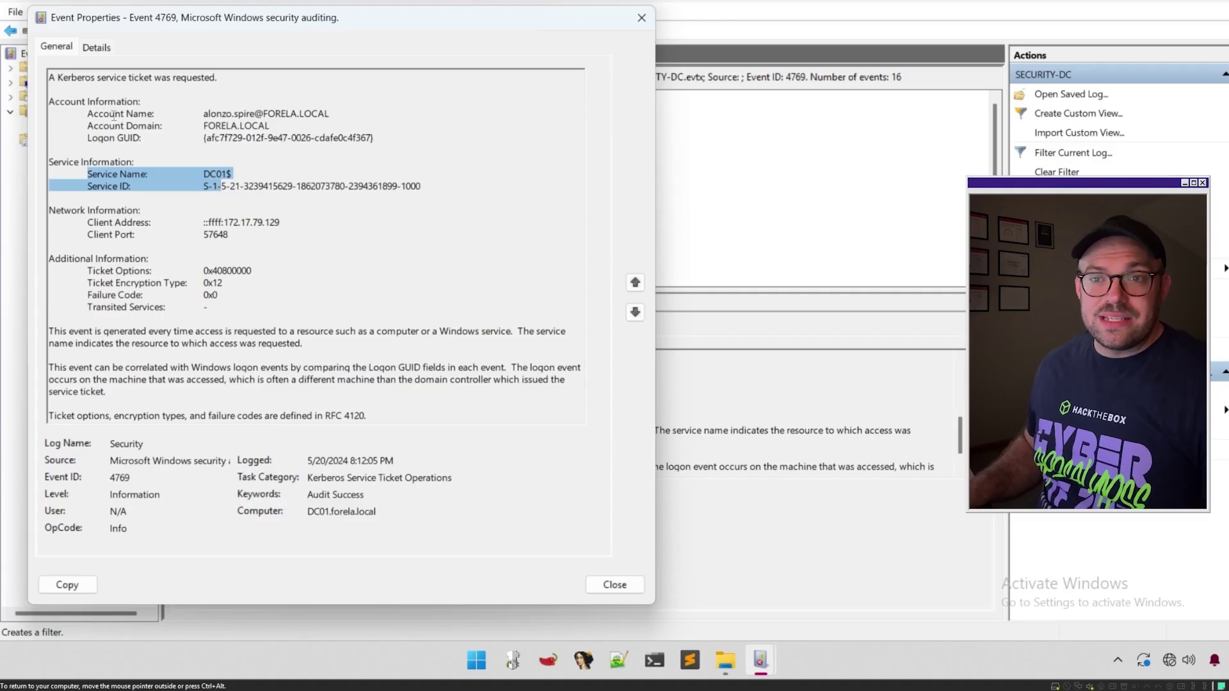
drag(113, 116, 295, 123)
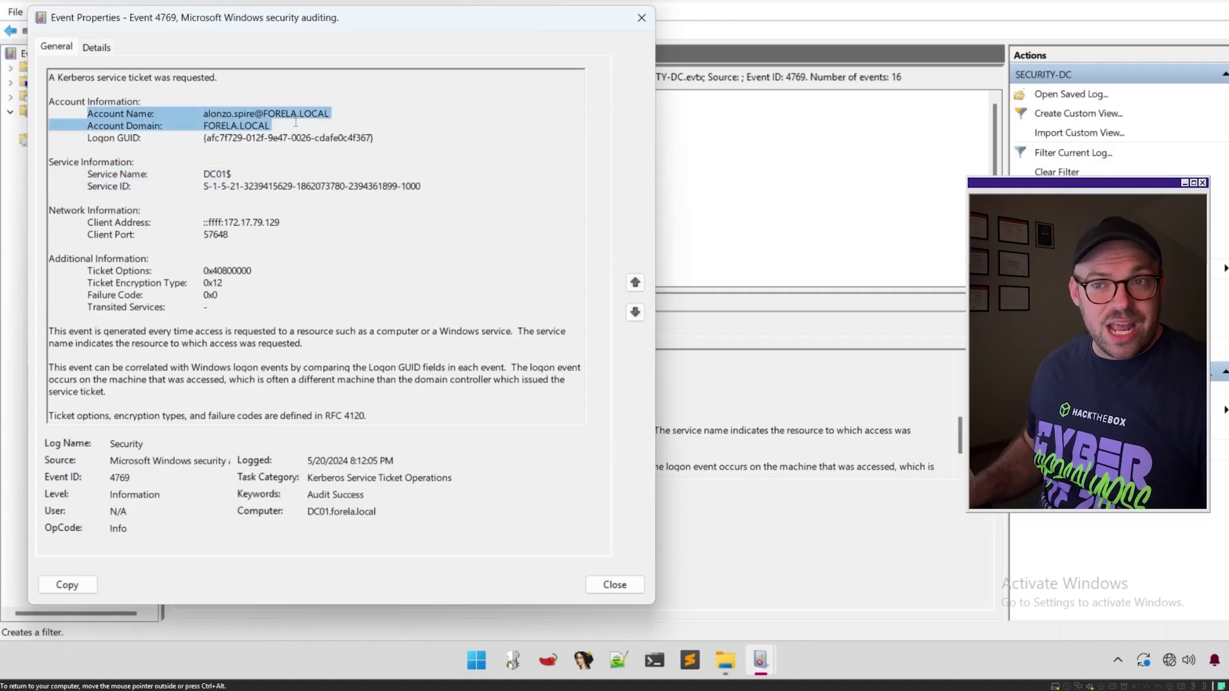
click(152, 135)
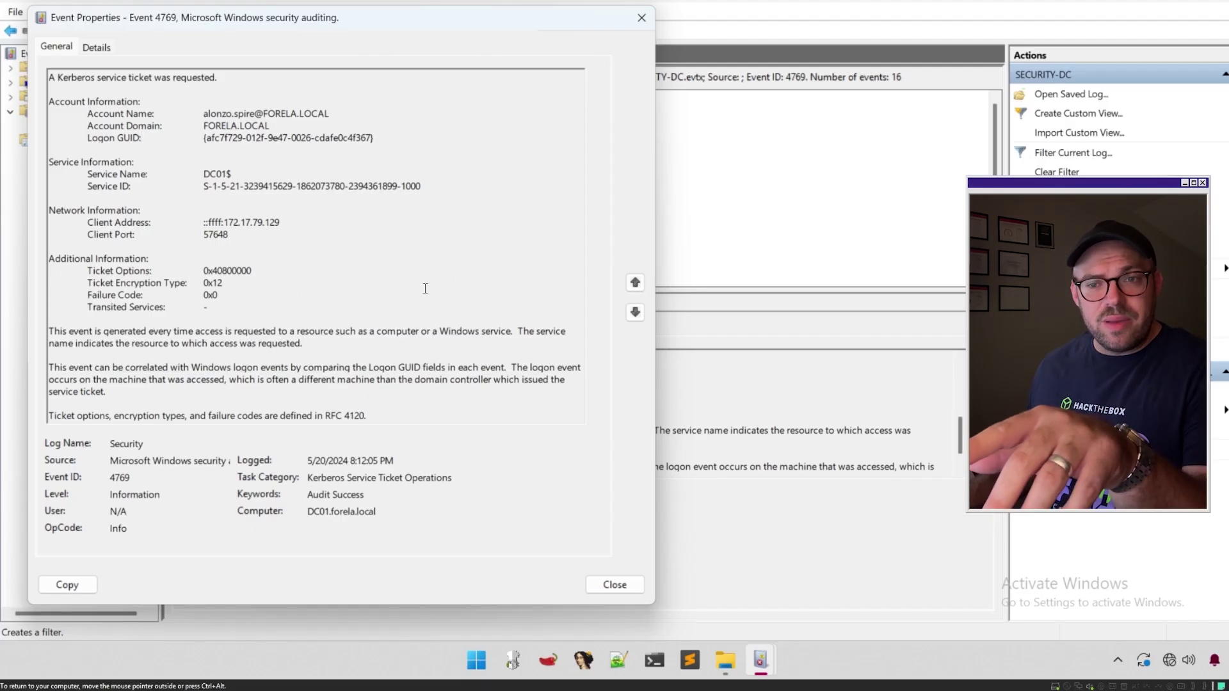
Step through neighbouring ticket events to the 8:18:09 PM MSSQLService request with encryption 0x17
click(640, 318)
click(635, 313)
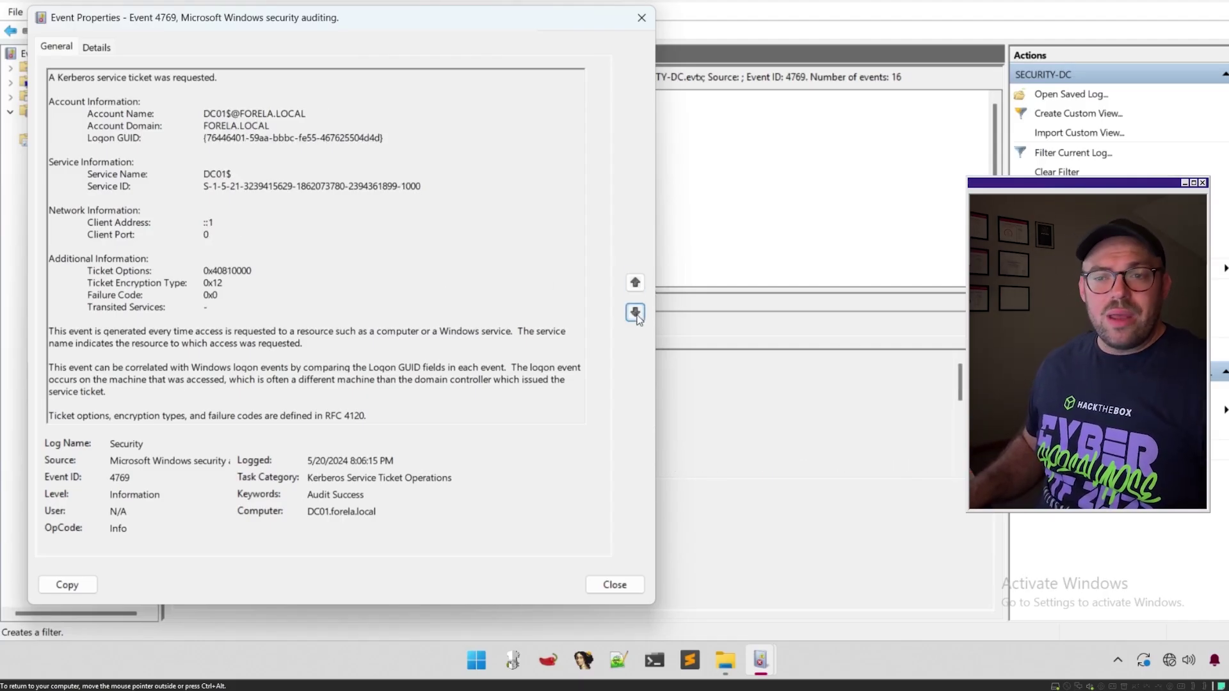
click(636, 314)
click(634, 282)
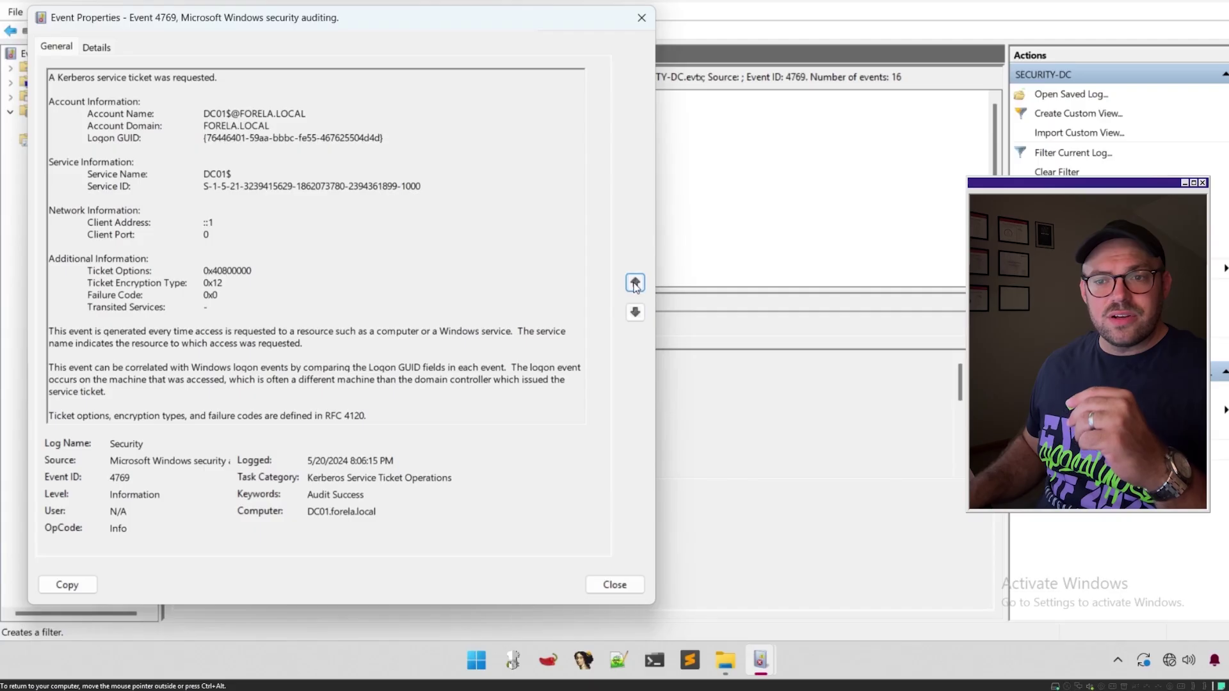
click(634, 283)
click(634, 283)
click(635, 283)
click(634, 283)
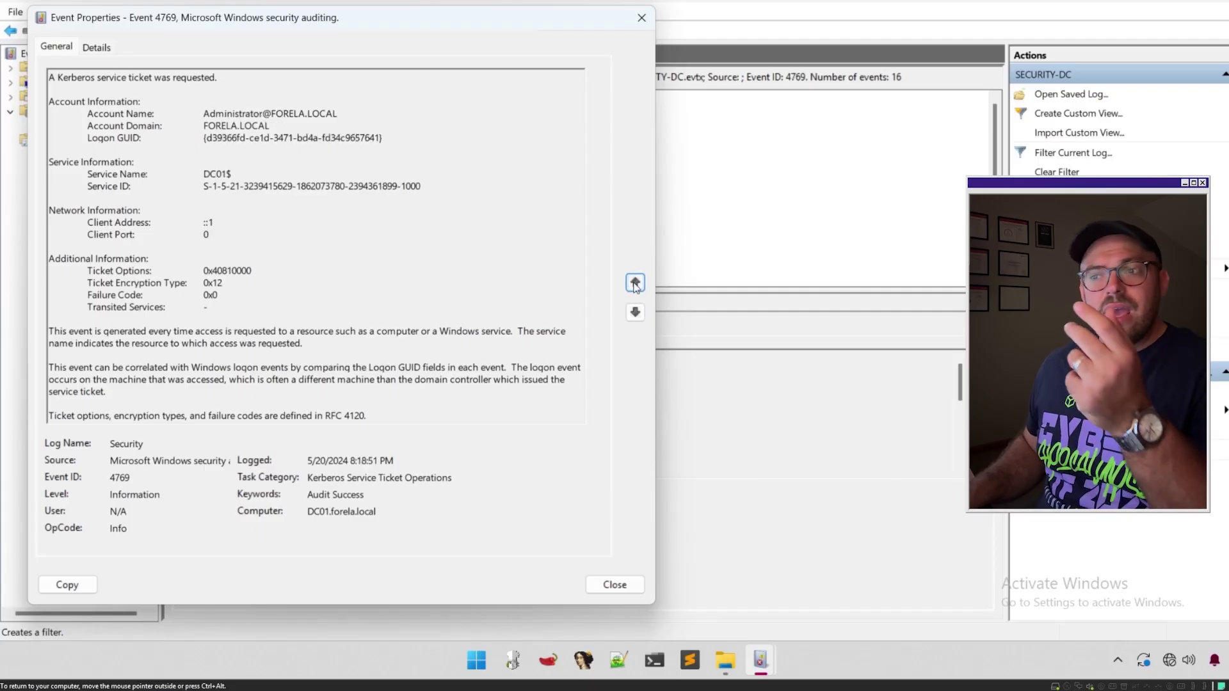
click(634, 283)
click(635, 282)
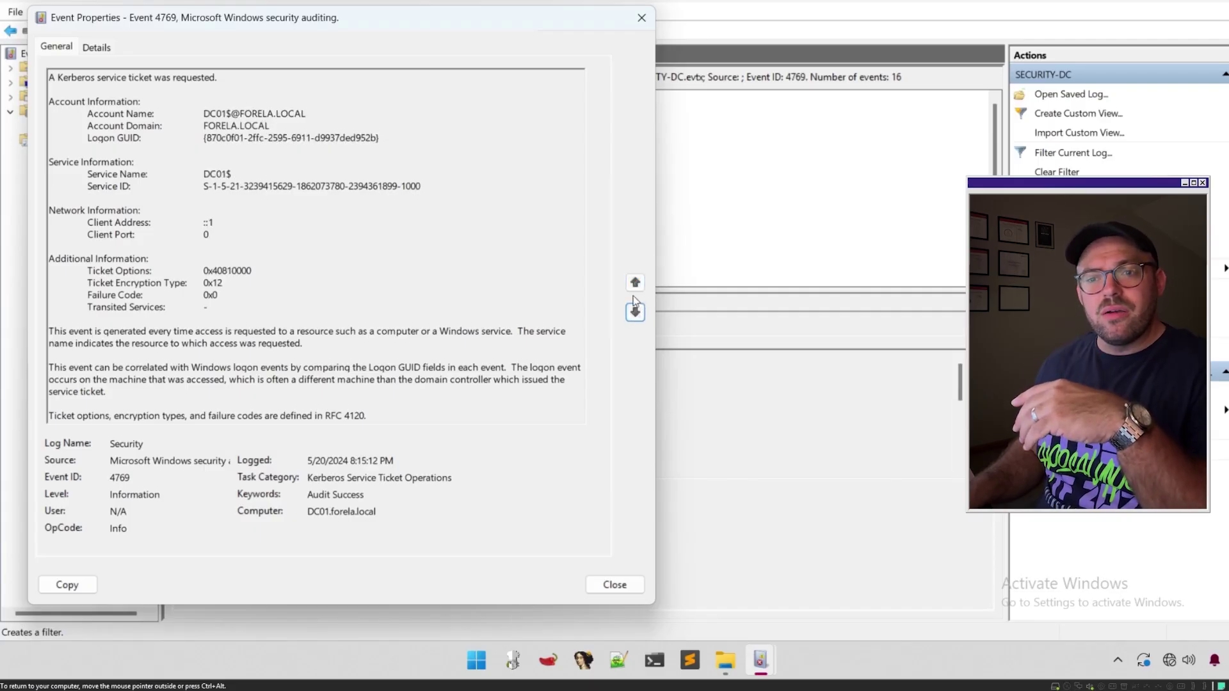
click(634, 284)
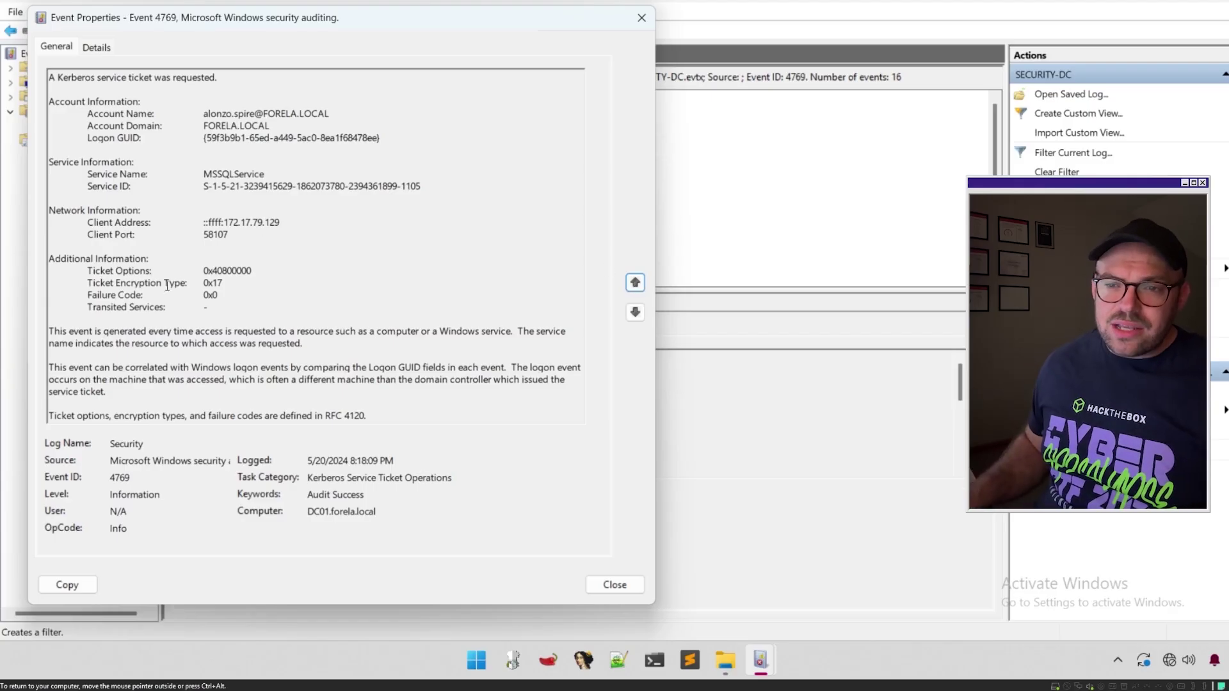
drag(233, 283, 202, 284)
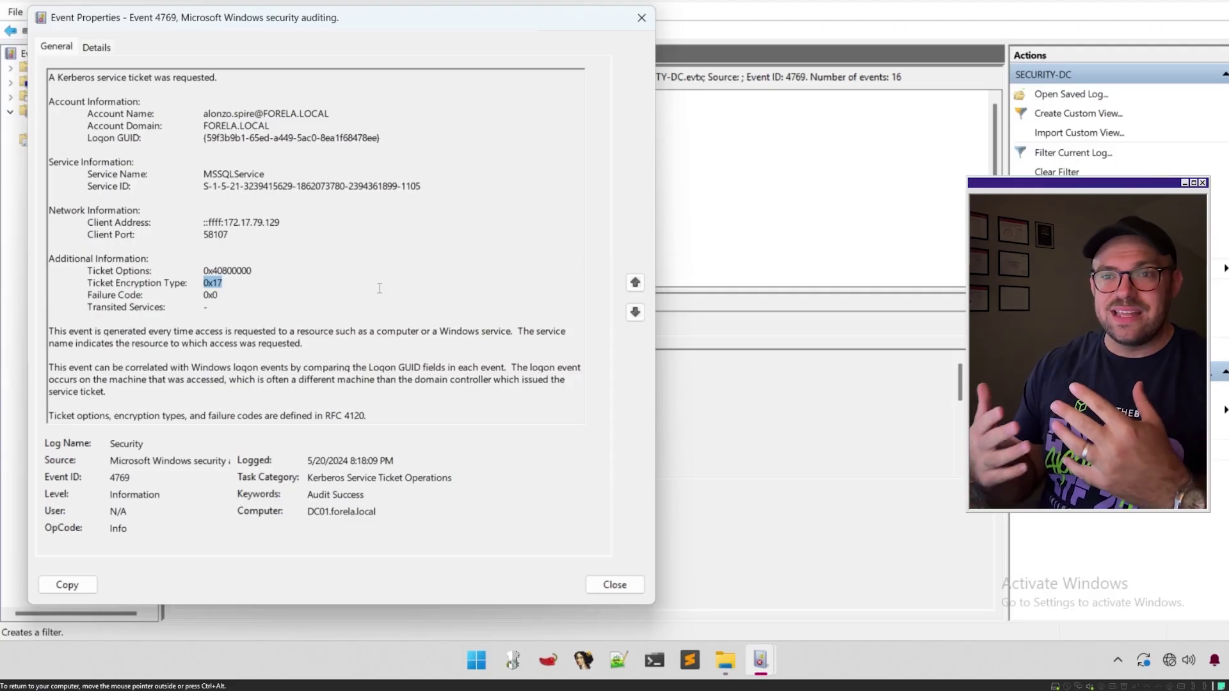
click(635, 283)
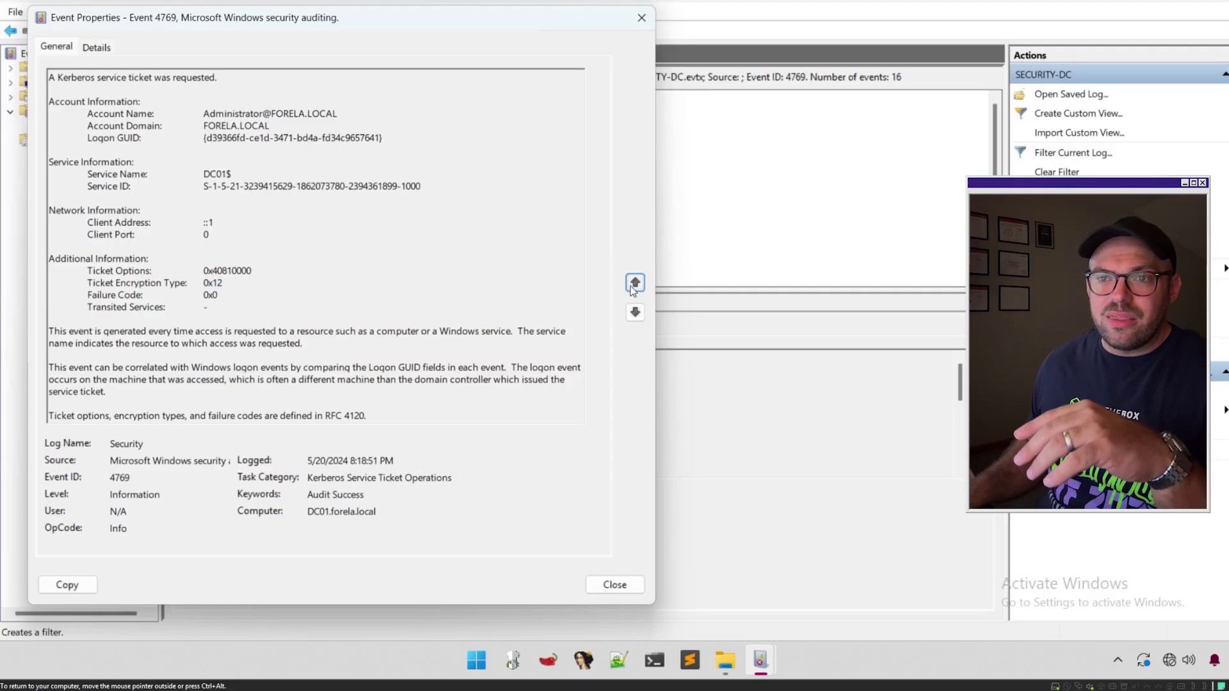
click(635, 282)
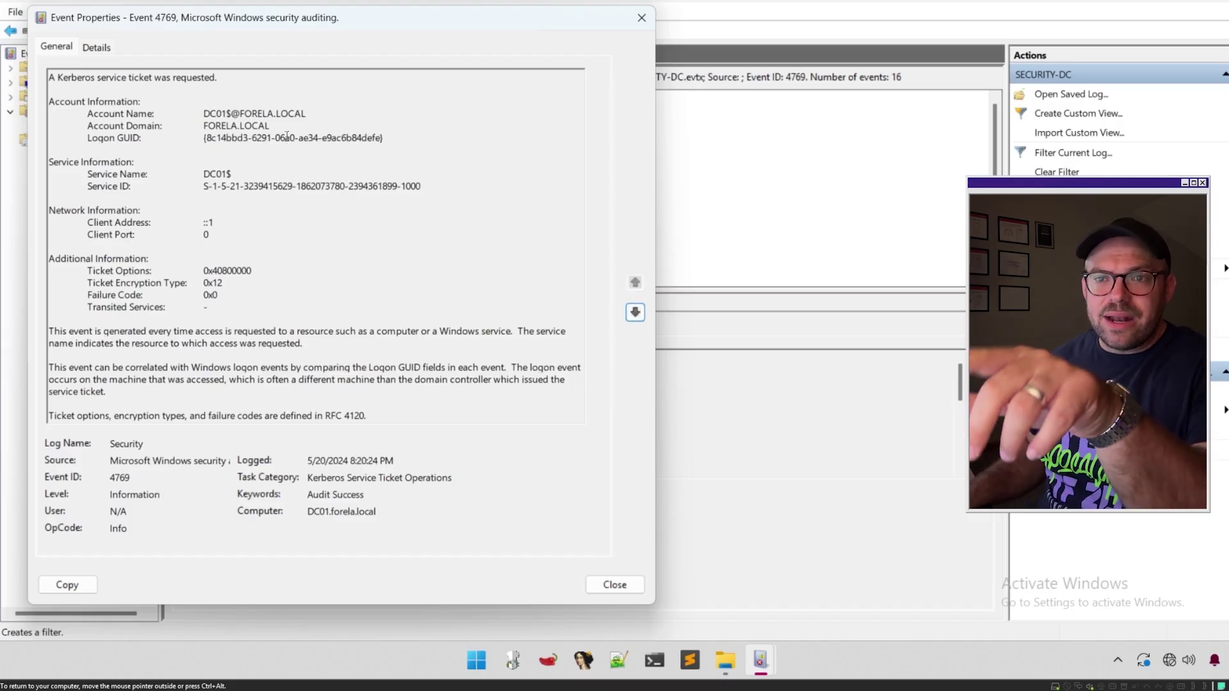
click(635, 313)
click(635, 313)
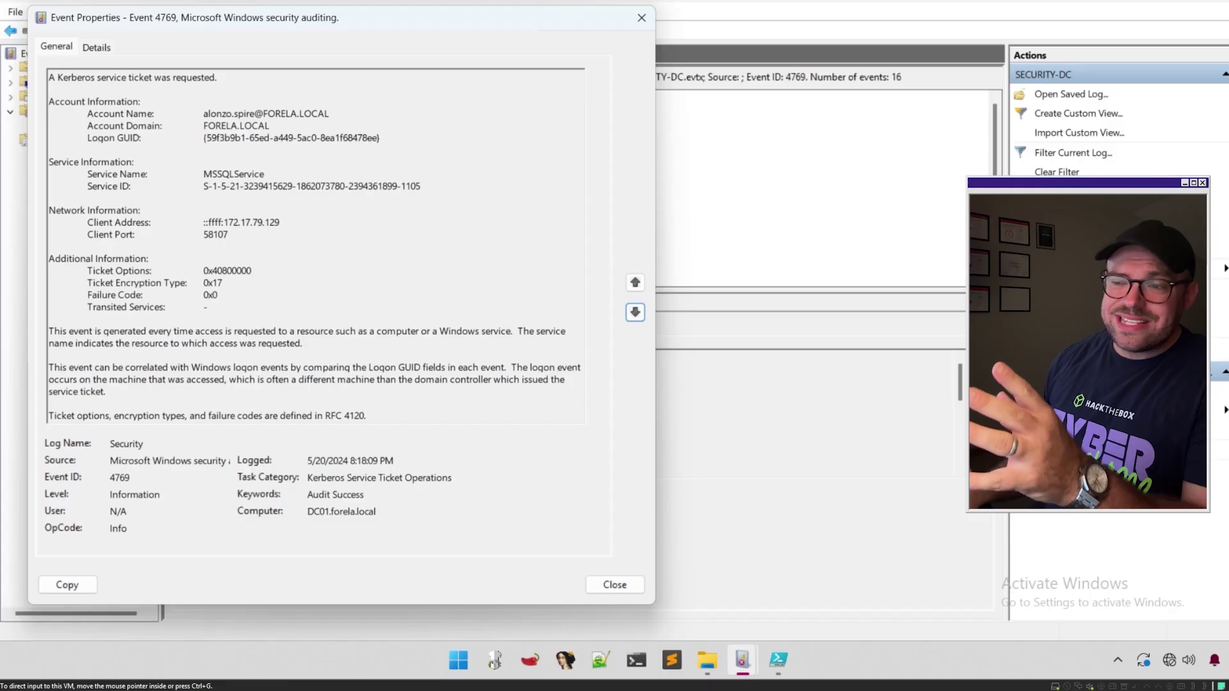
click(777, 659)
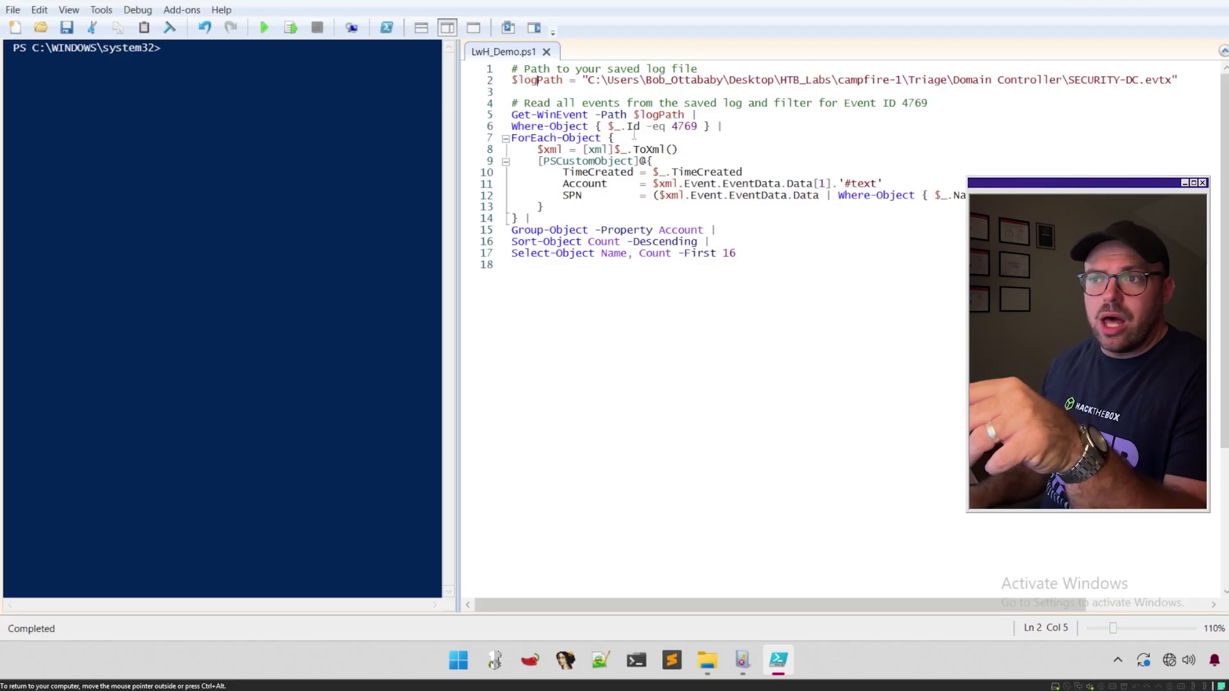
Bring up File Explorer and show the context menu of SECURITY-DC.evtx
click(707, 660)
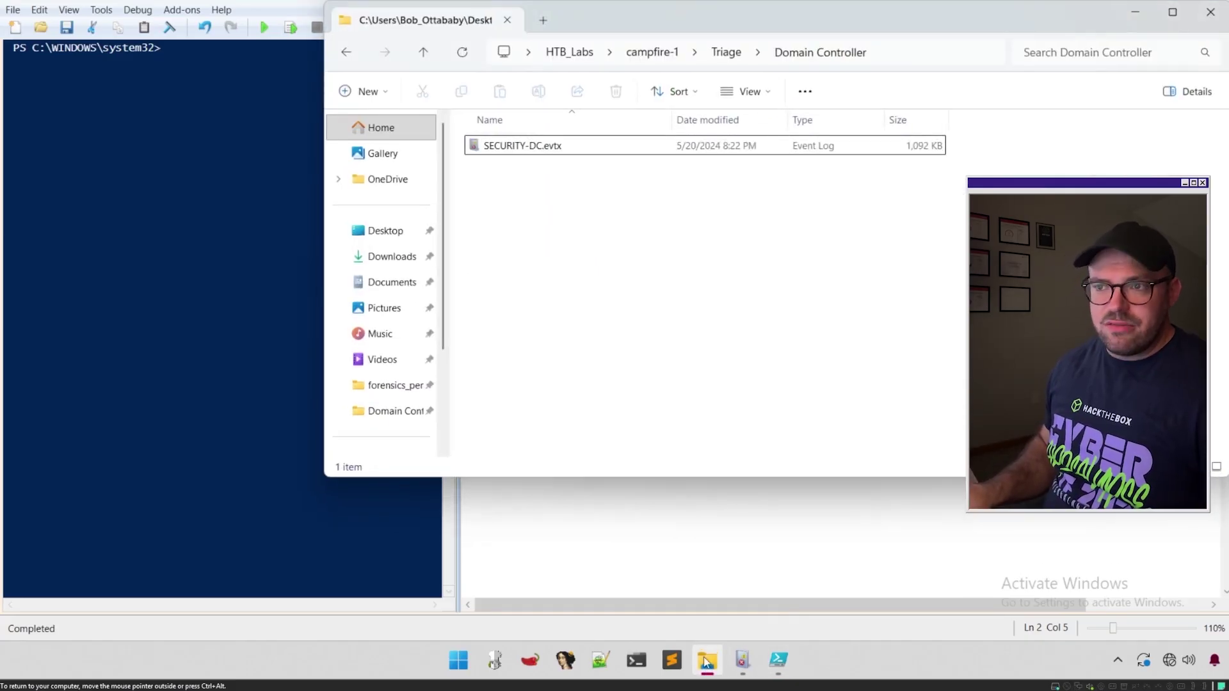
right_click(503, 148)
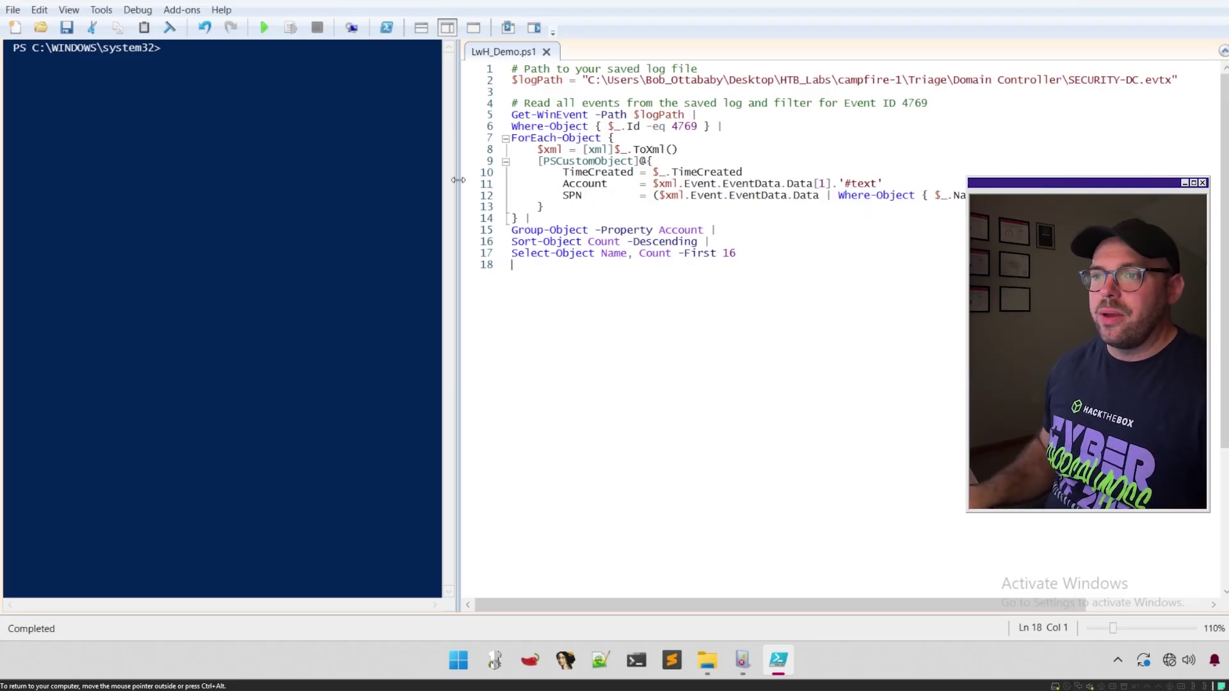
Run LwH_Demo.ps1 grouped by Account (FORELA.LOCAL, 16), then begin switching Group-Object to TimeCreated
click(264, 27)
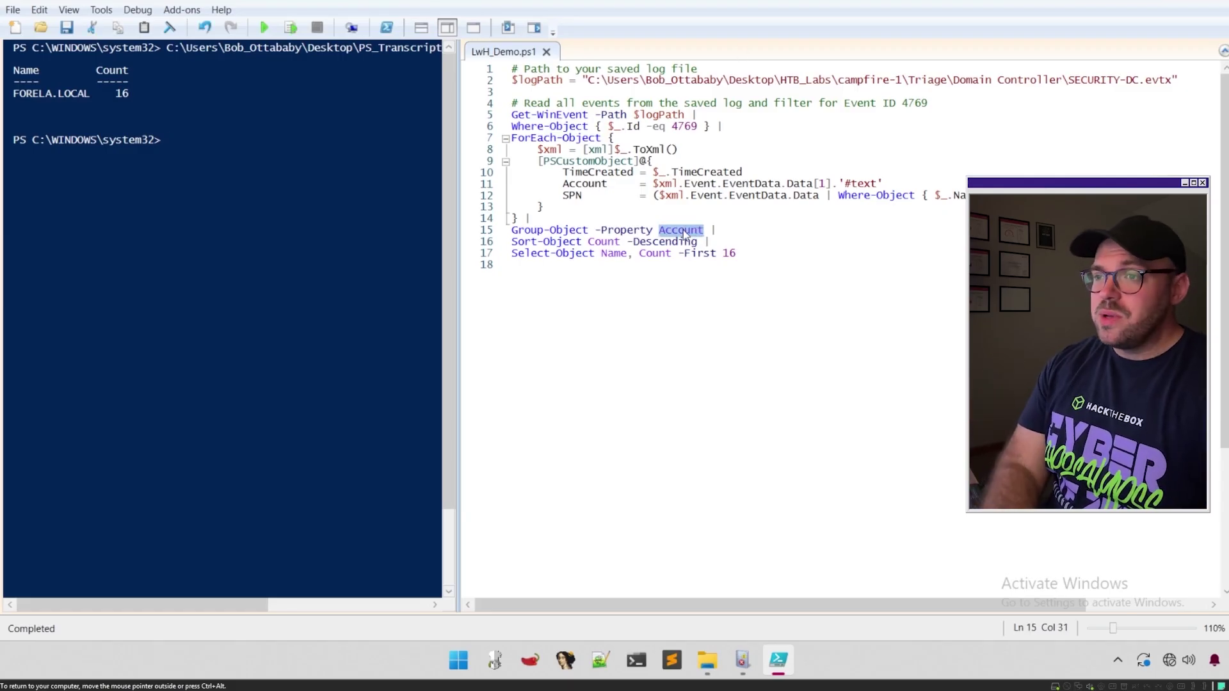
text(TimeCreated)
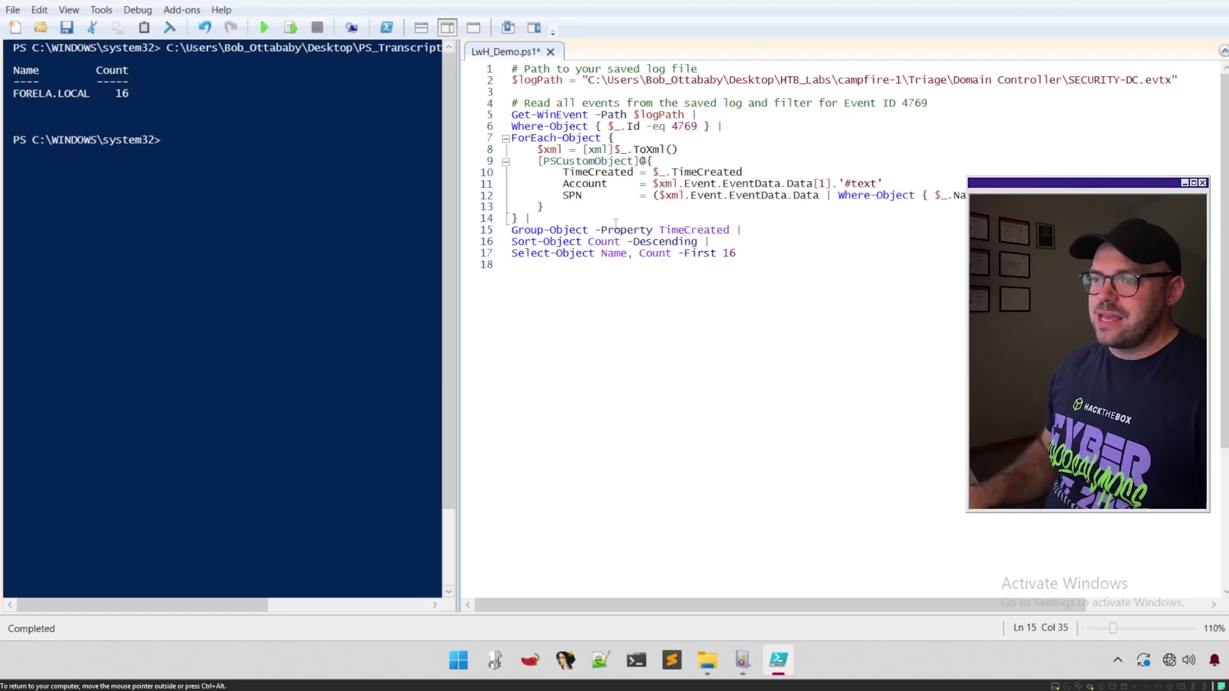
Run the script grouped by TimeCreated and examine the 16 single-count timestamps from 8:05:54 PM
click(271, 27)
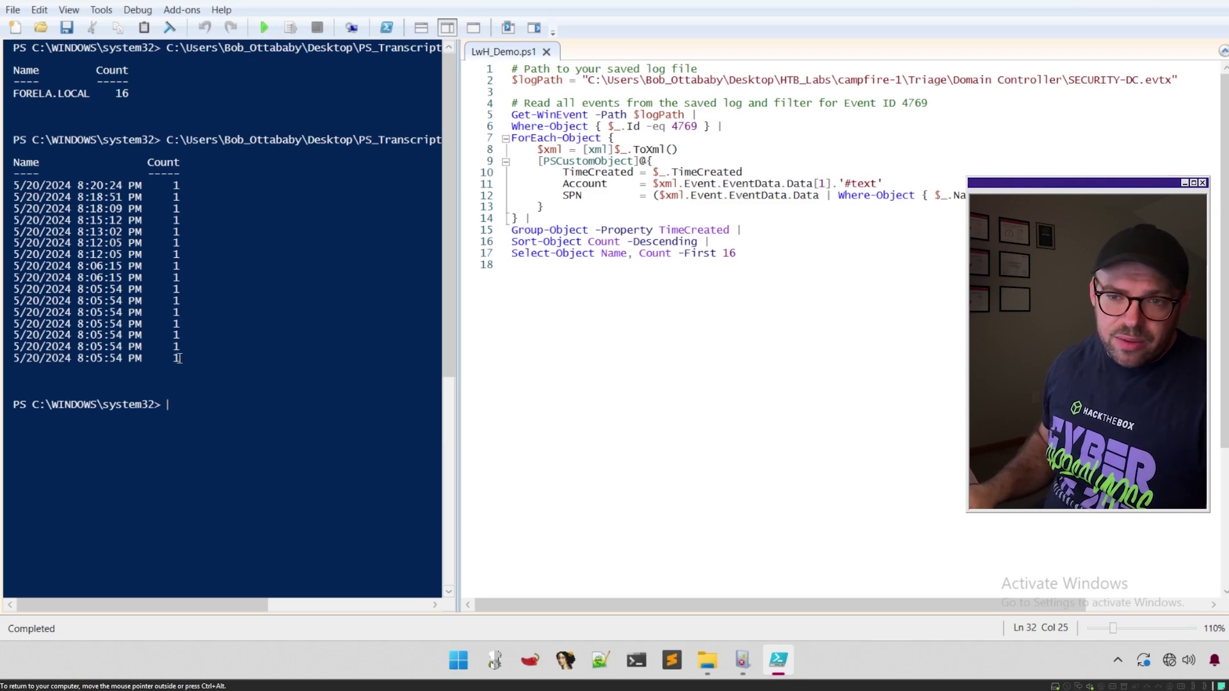
drag(137, 354, 12, 293)
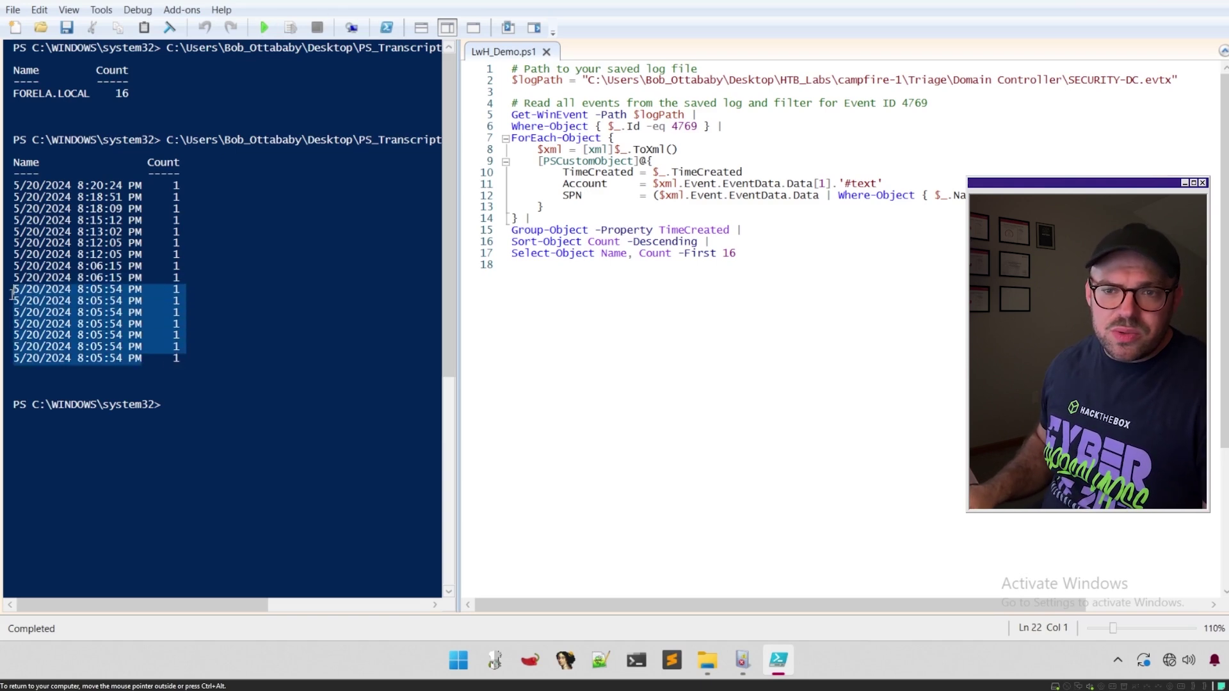
click(111, 313)
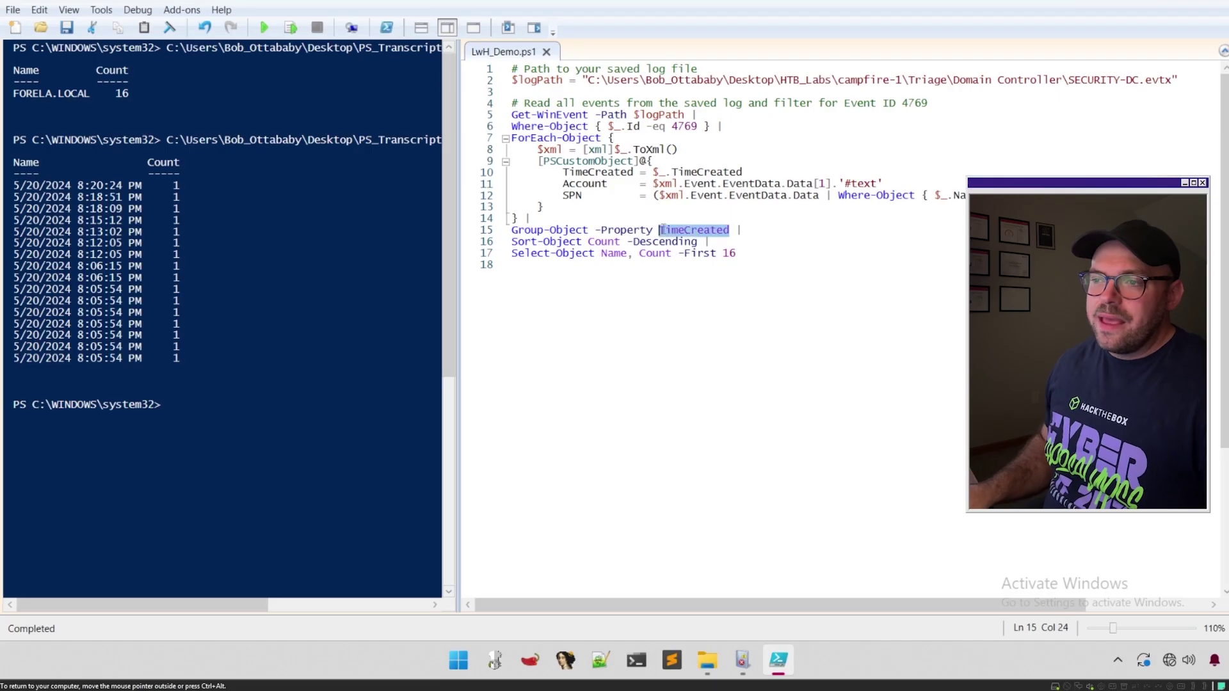
Replace TimeCreated with SPN in the Group-Object line and rerun LwH_Demo.ps1
text(SPN)
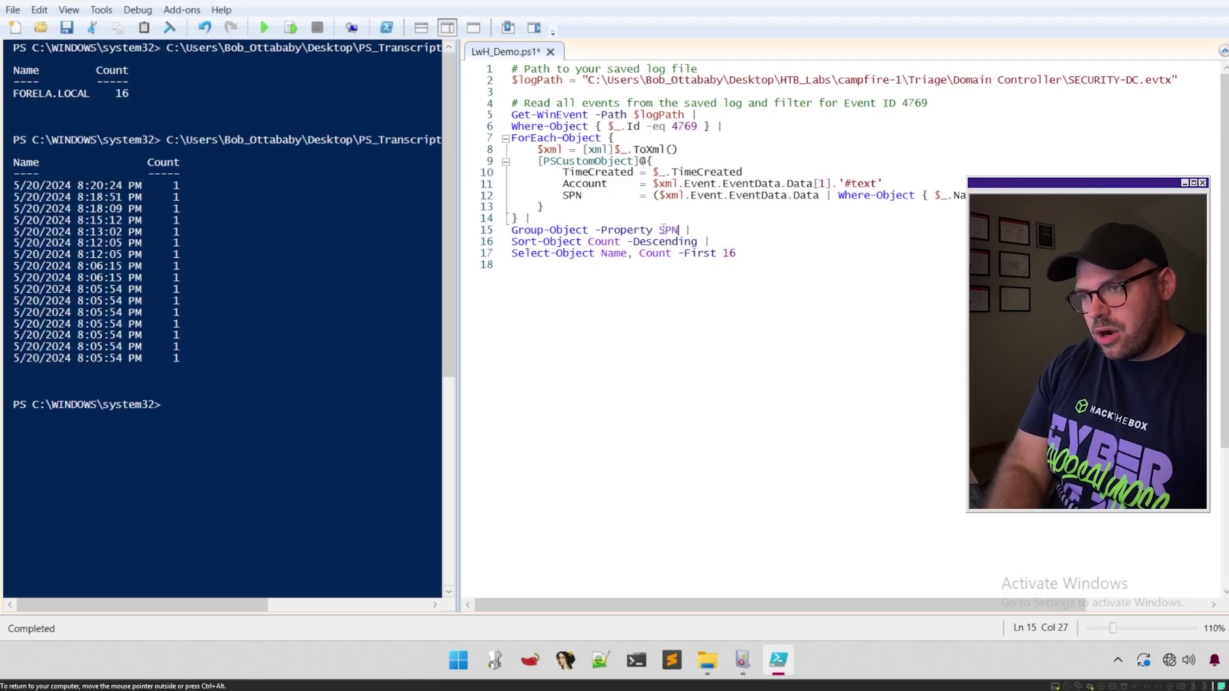
click(264, 27)
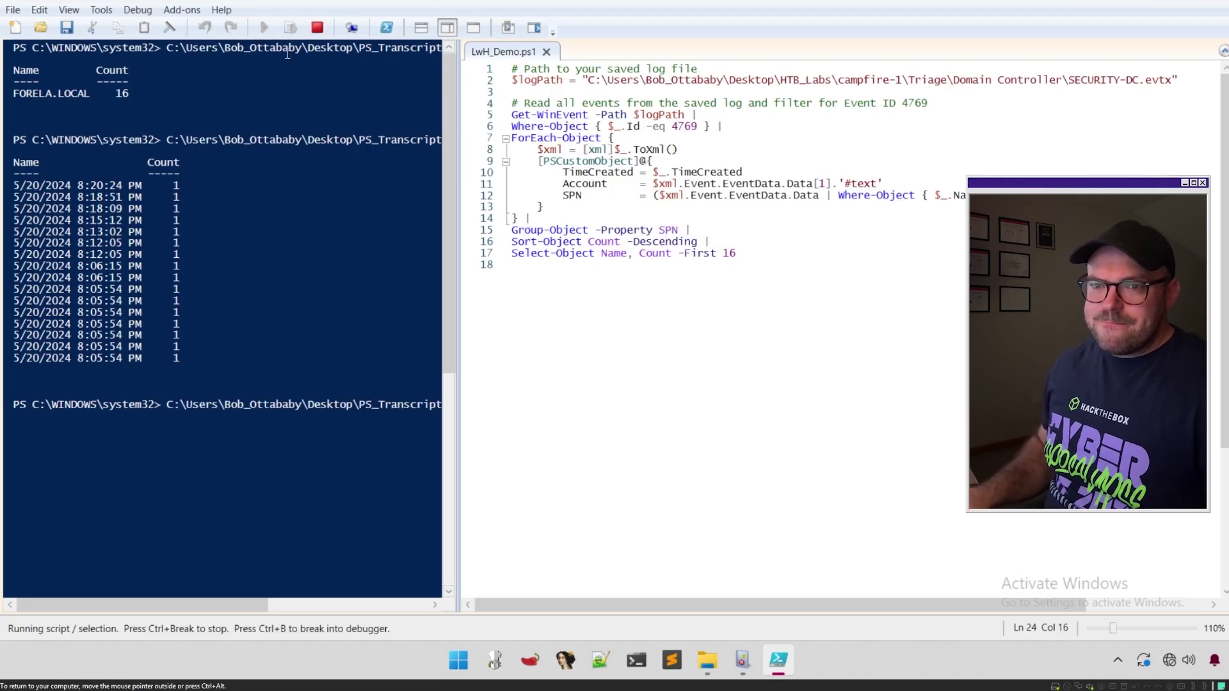